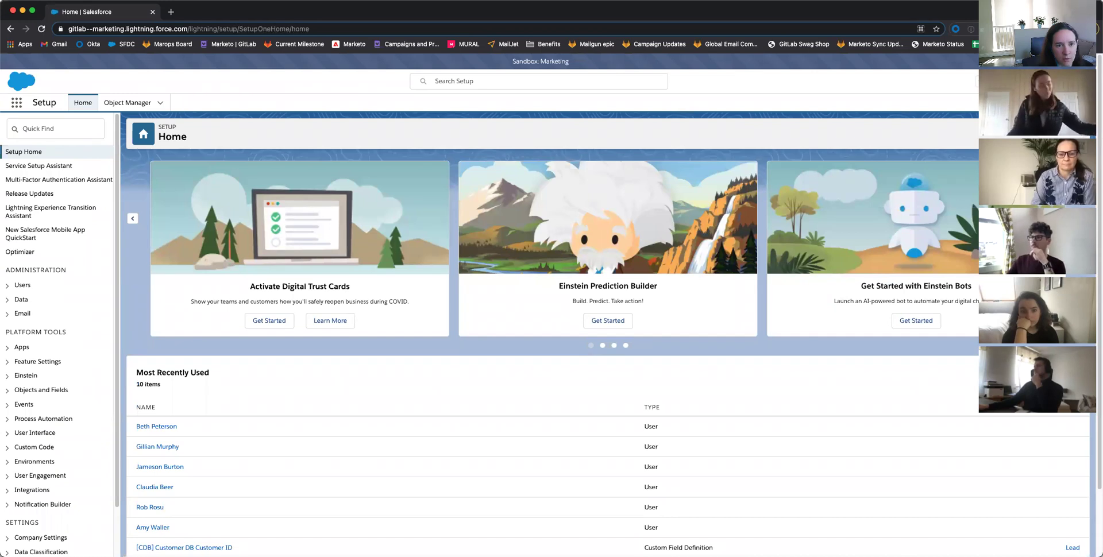
Step: Switch from Lightning Experience to Salesforce Classic and open the Setup home page
left_click(1085, 81)
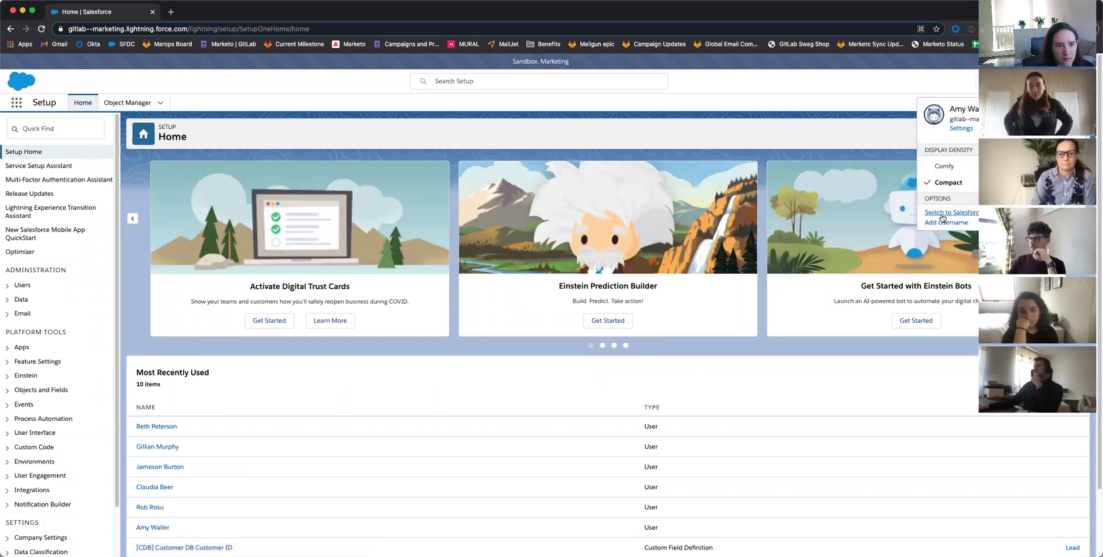
left_click(953, 214)
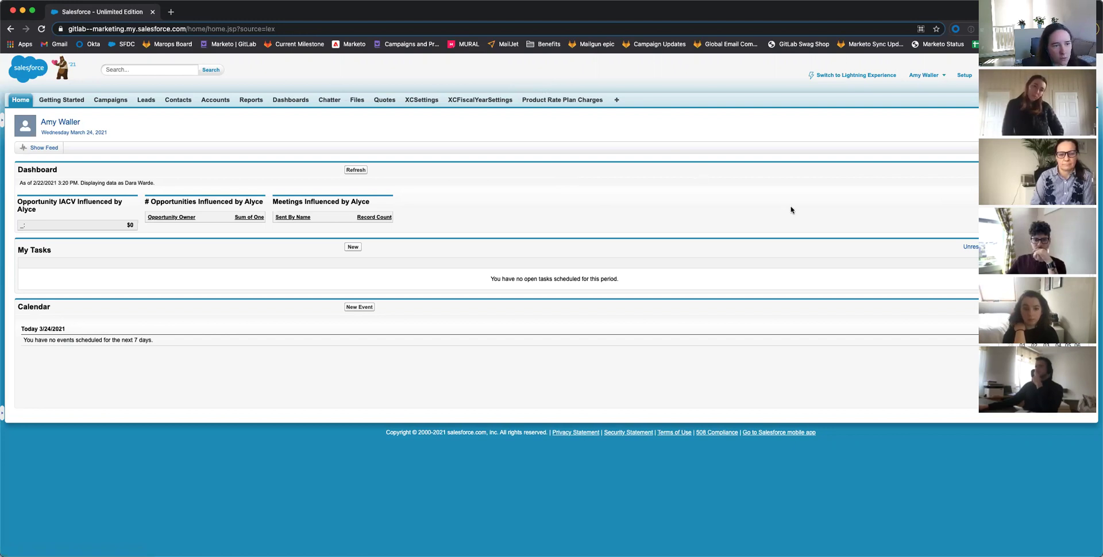
left_click(965, 76)
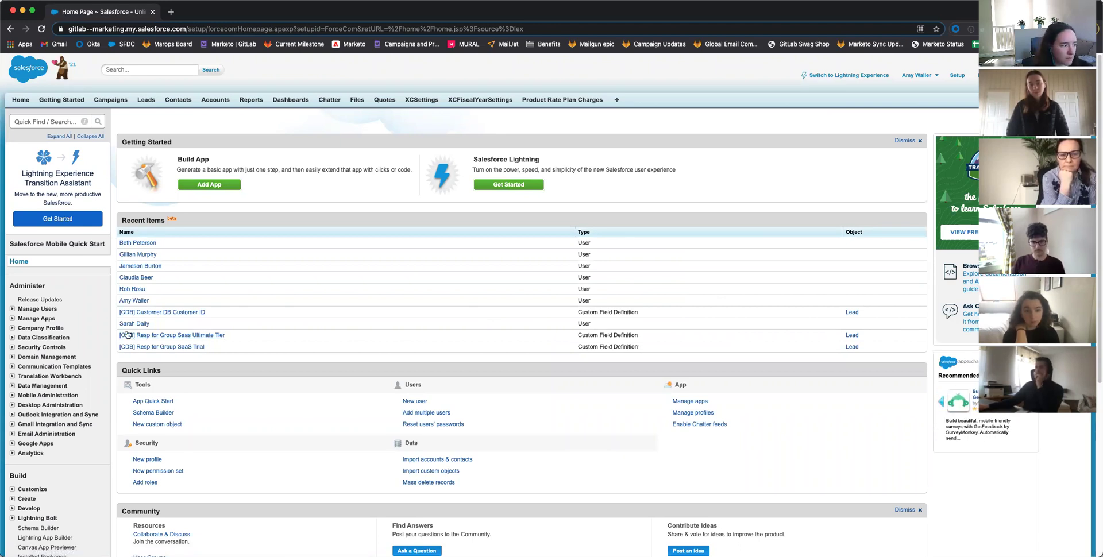
Step: Expand the Customize section under Build in the setup tree
scroll(158, 319, "down", 3)
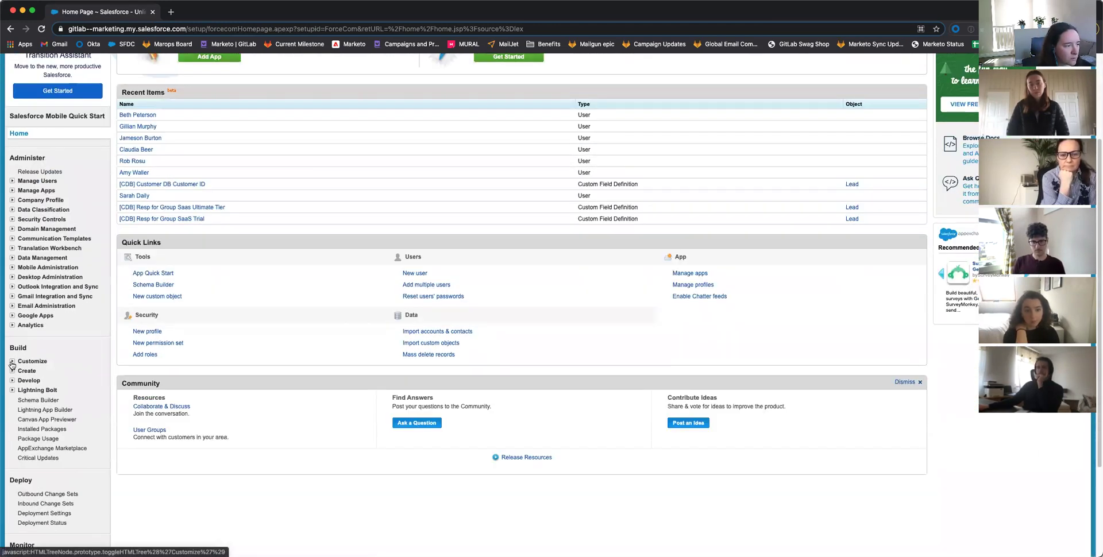
scroll(12, 366, "down", 1)
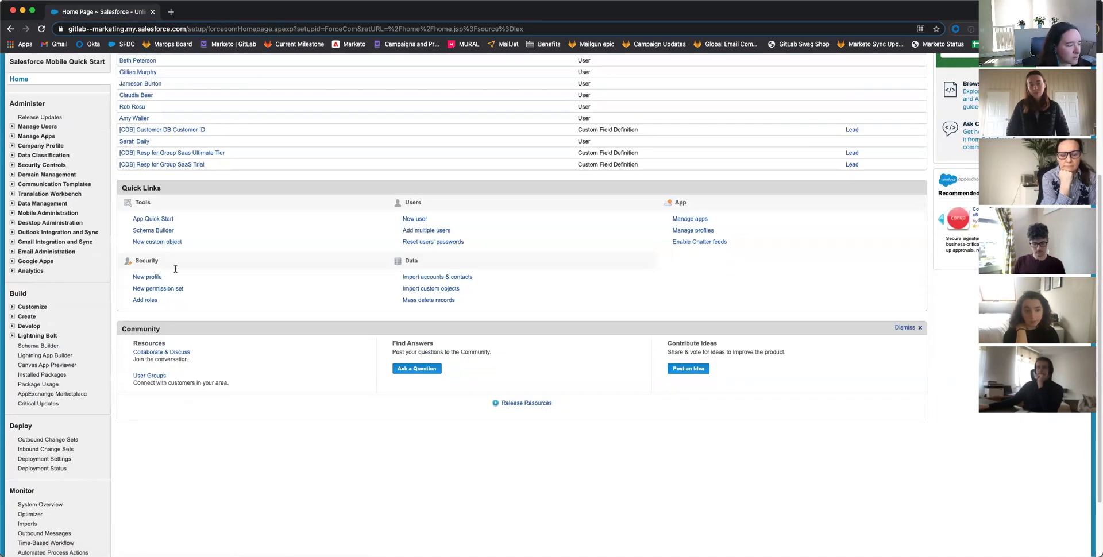
scroll(252, 288, "up", 3)
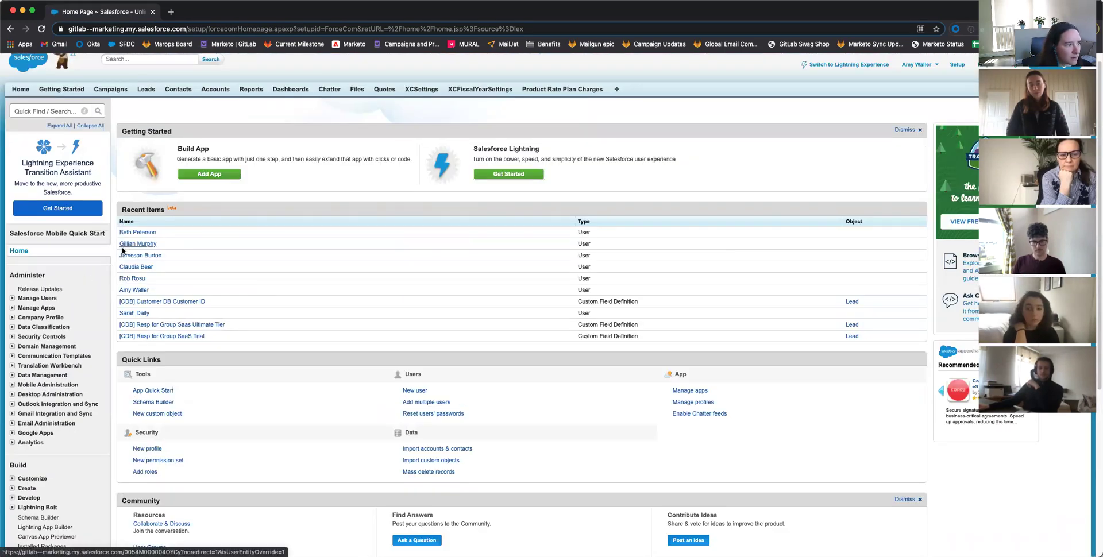
left_click(43, 109)
scroll(81, 287, "down", 3)
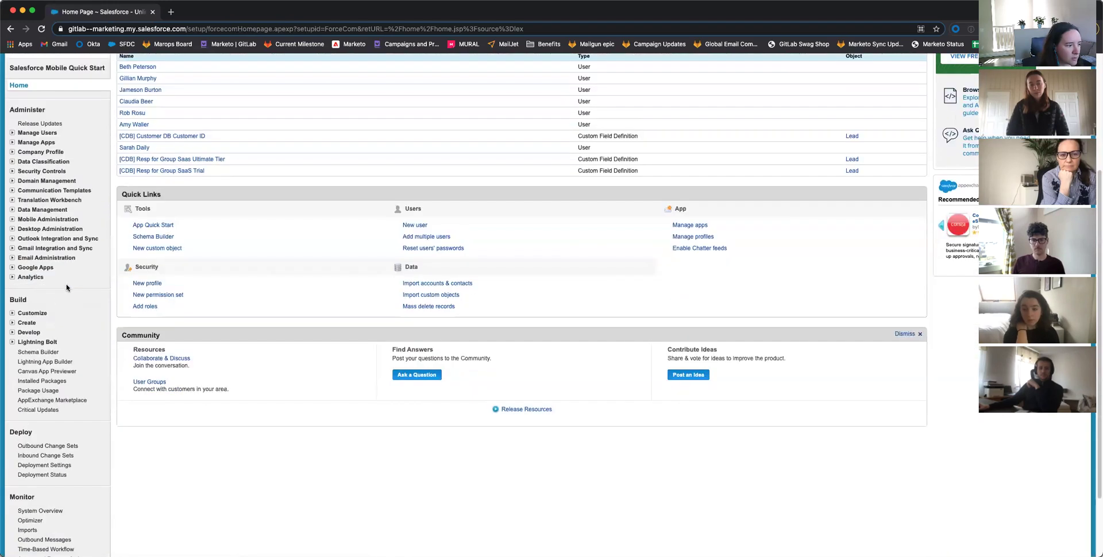
left_click(12, 314)
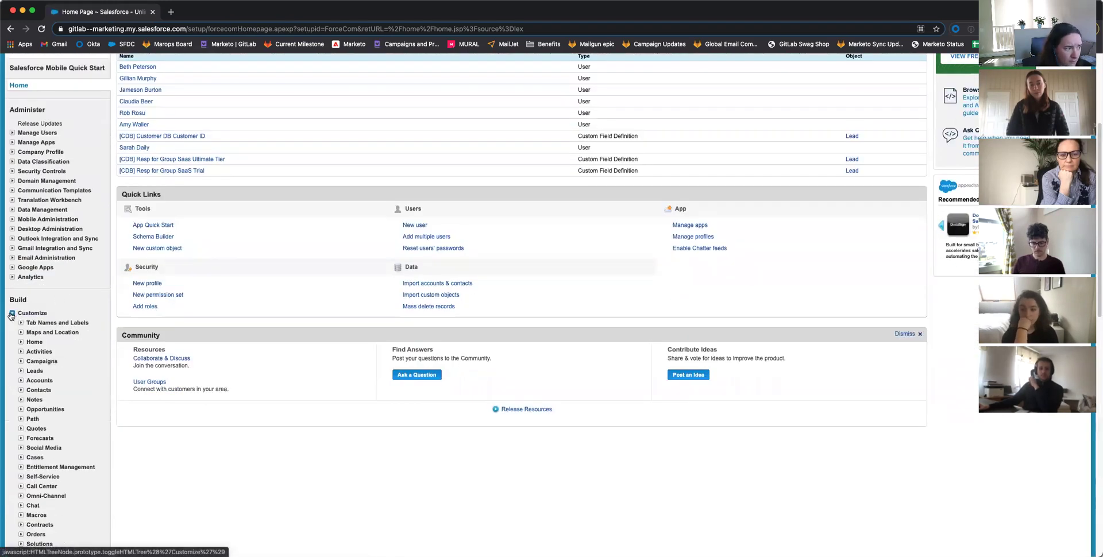
Step: Look through the Customize objects and the Deploy and Monitor sections of the setup tree
scroll(29, 319, "down", 1)
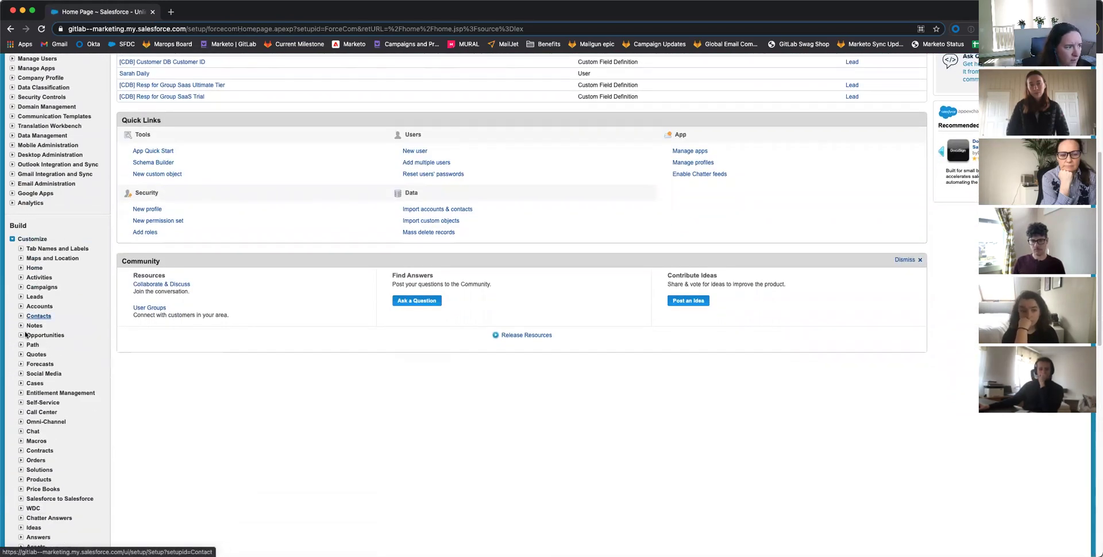
scroll(35, 258, "down", 1)
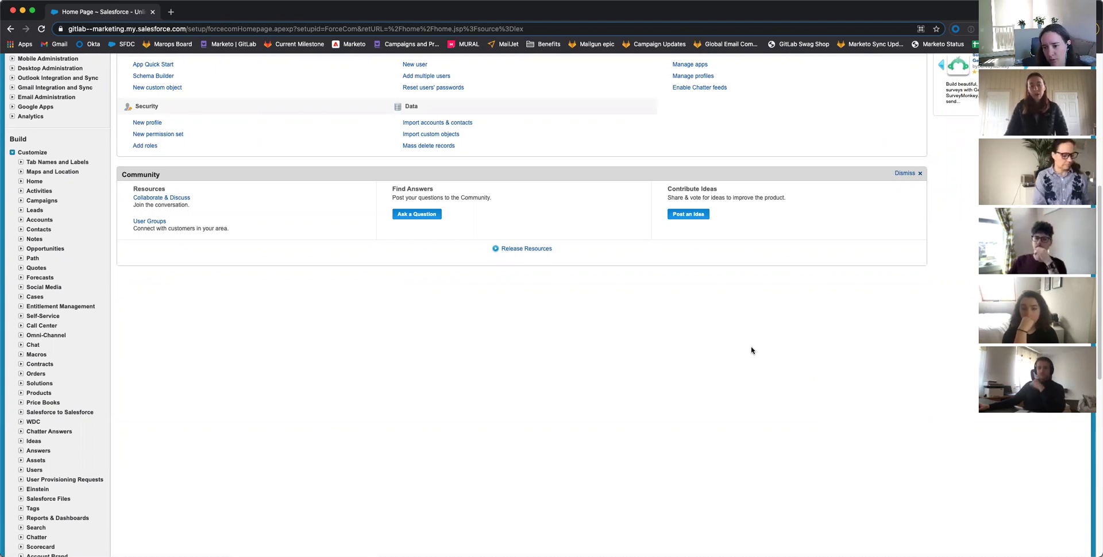
scroll(751, 350, "up", 3)
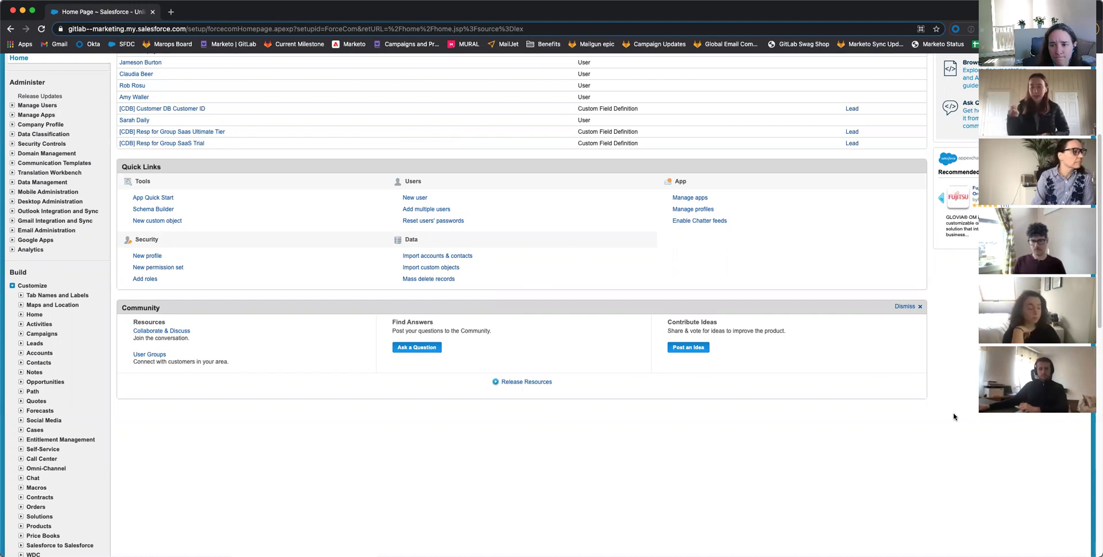
scroll(906, 326, "up", 5)
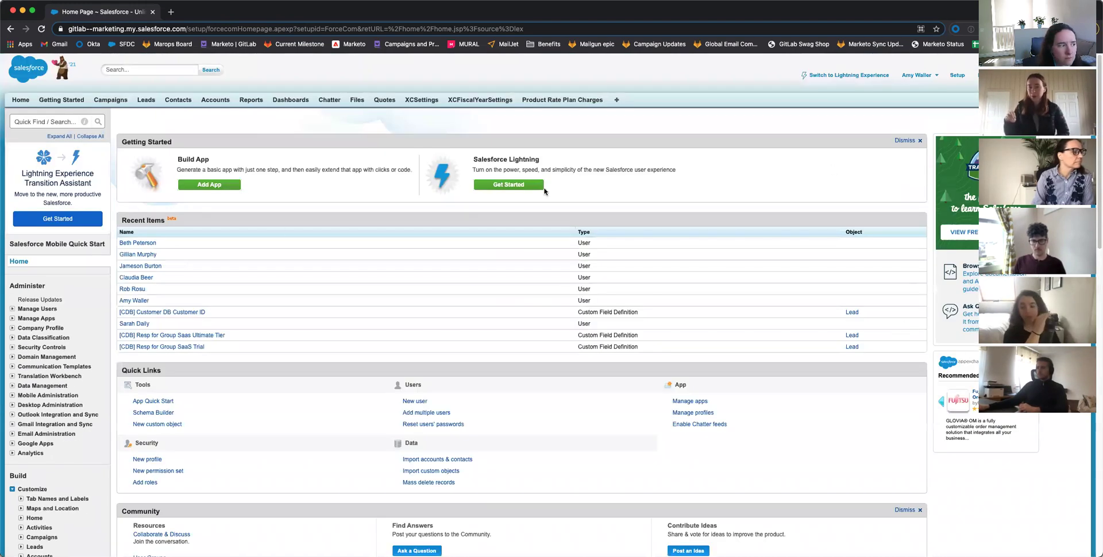
scroll(79, 289, "down", 15)
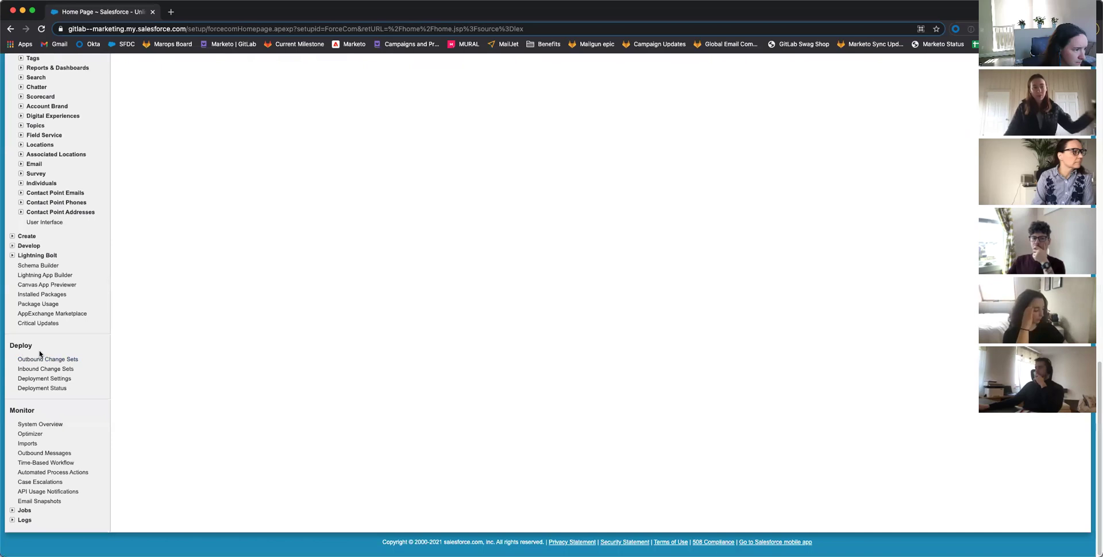
scroll(63, 368, "up", 15)
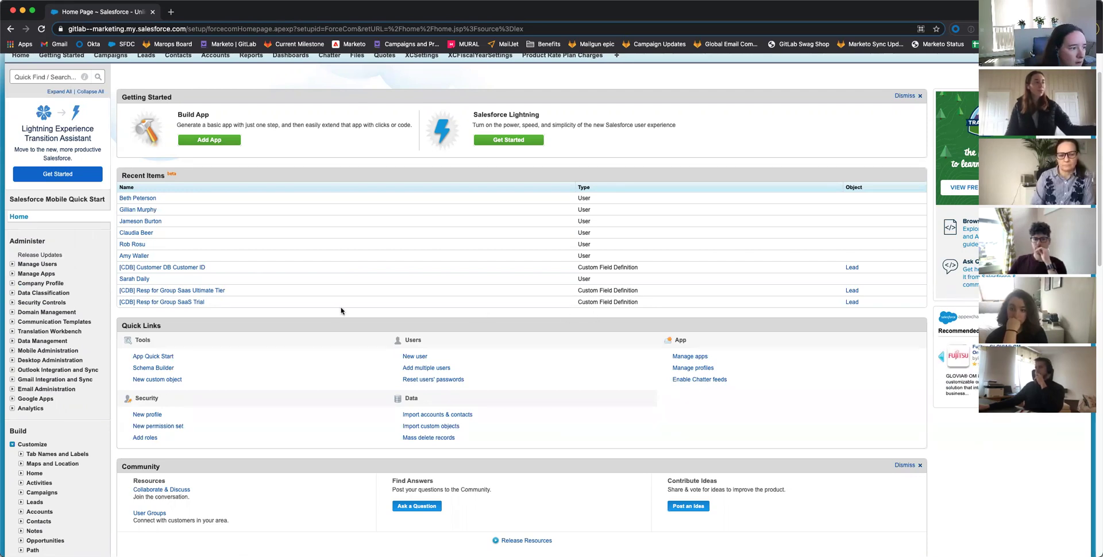
scroll(340, 312, "down", 1)
scroll(340, 312, "down", 5)
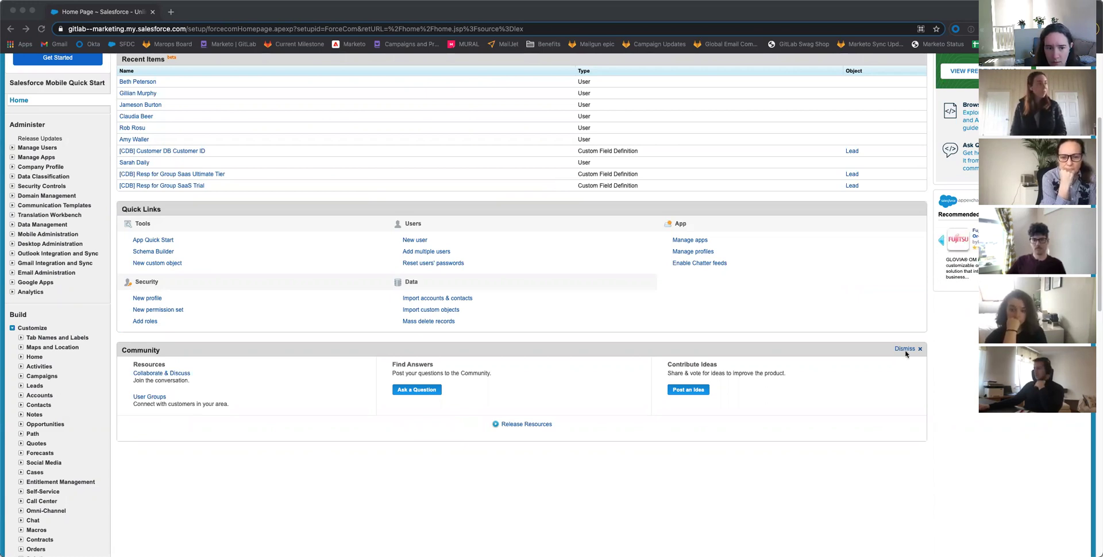
scroll(804, 425, "up", 3)
Step: Open the Fields page of the Campaigns object
scroll(29, 312, "down", 5)
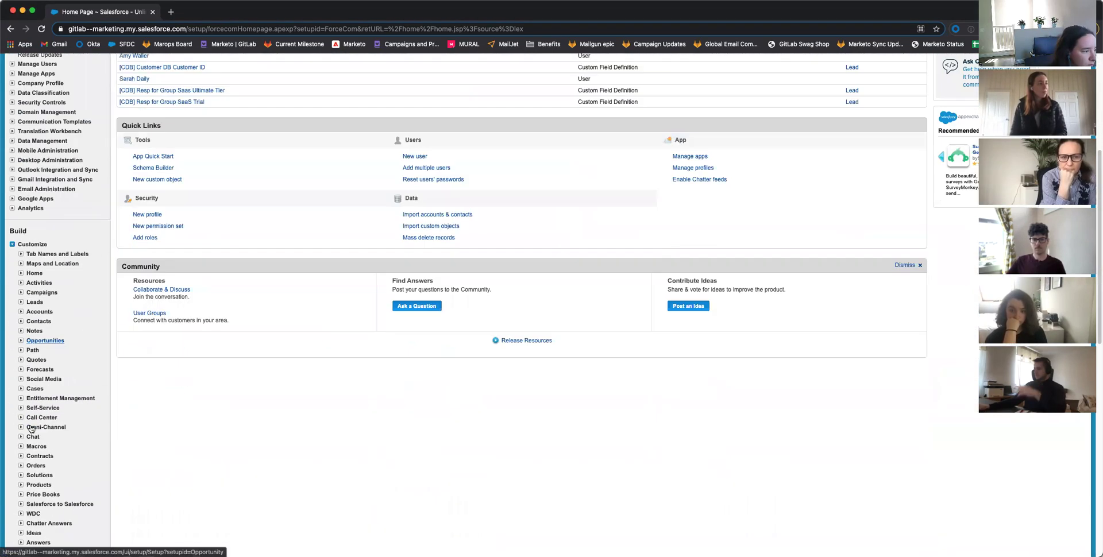
left_click(22, 293)
left_click(42, 302)
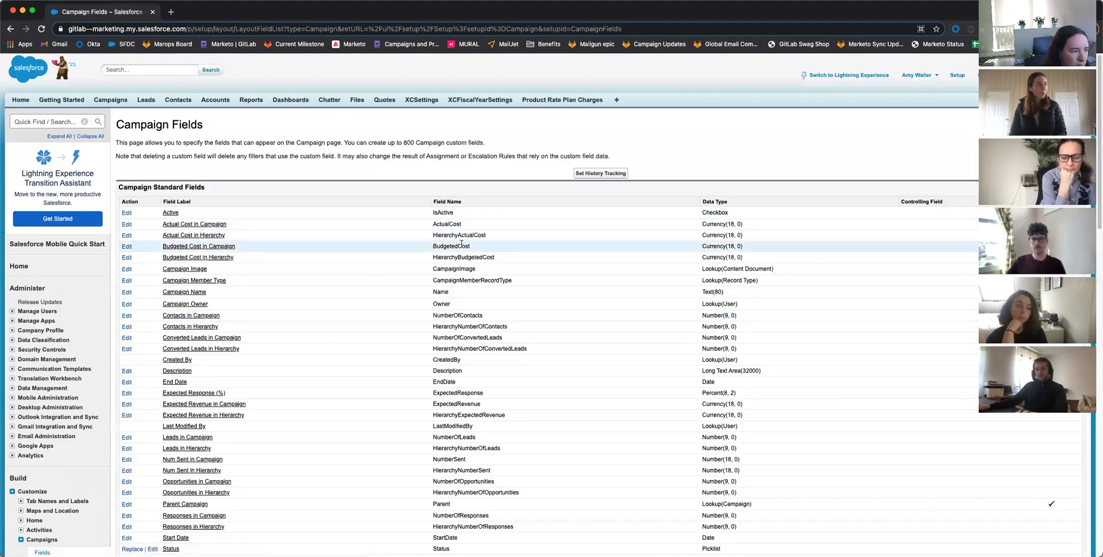
Step: Start a new Campaign custom field with the Picklist data type and proceed to its details
scroll(466, 288, "down", 3)
scroll(466, 288, "down", 7)
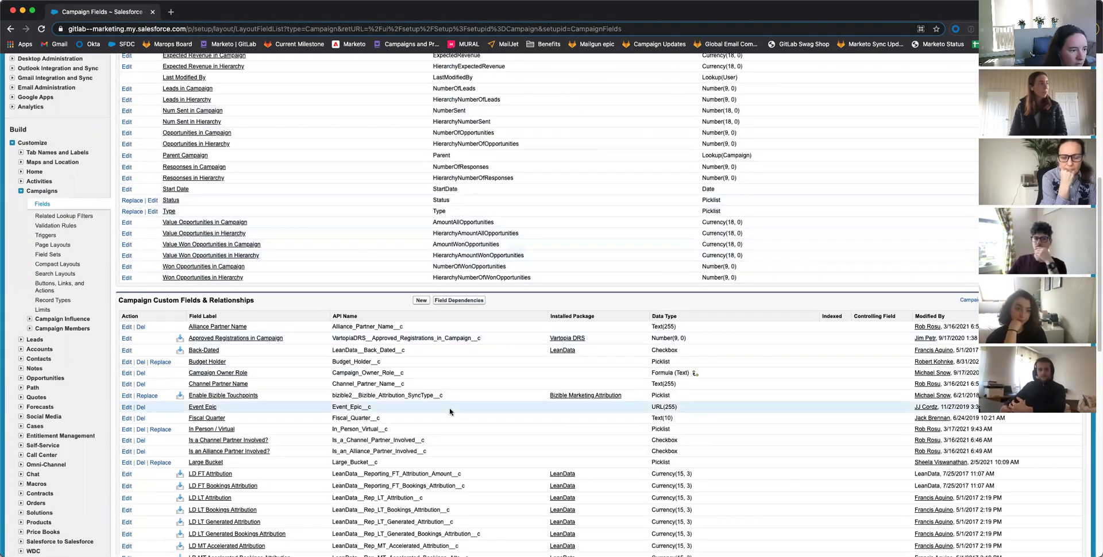
scroll(417, 513, "down", 2)
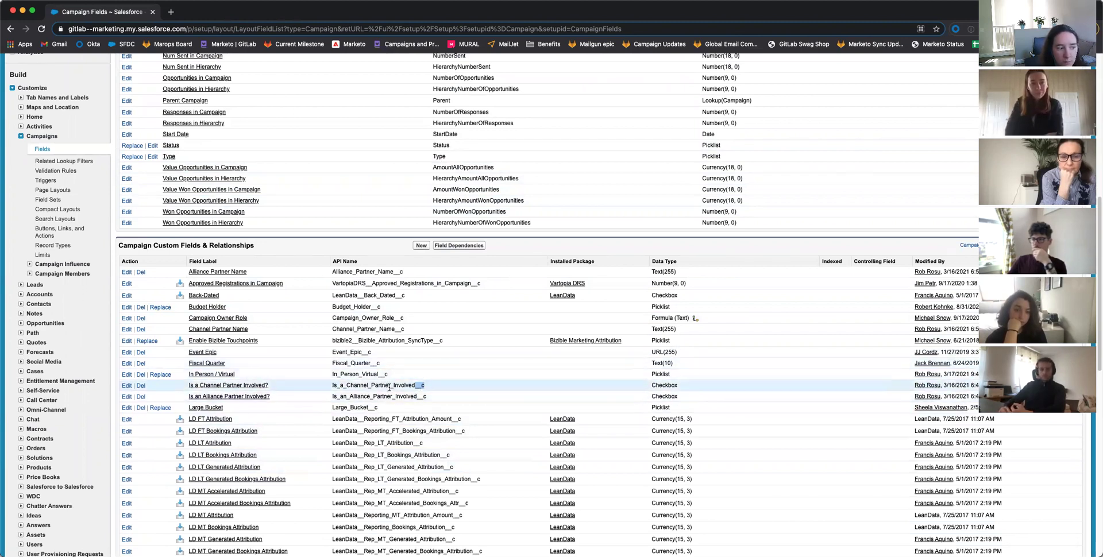
left_click(422, 246)
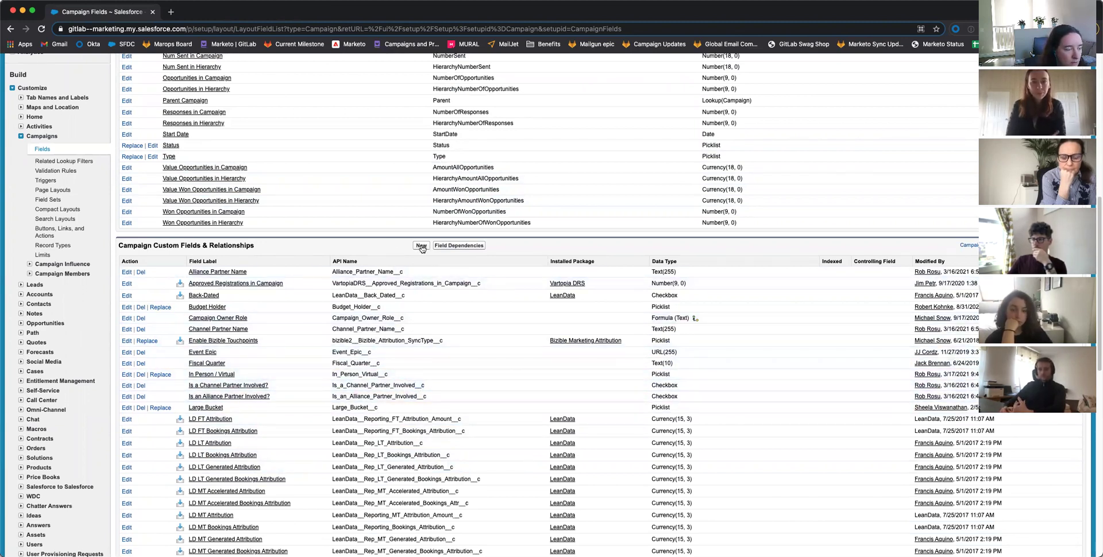
left_click(422, 246)
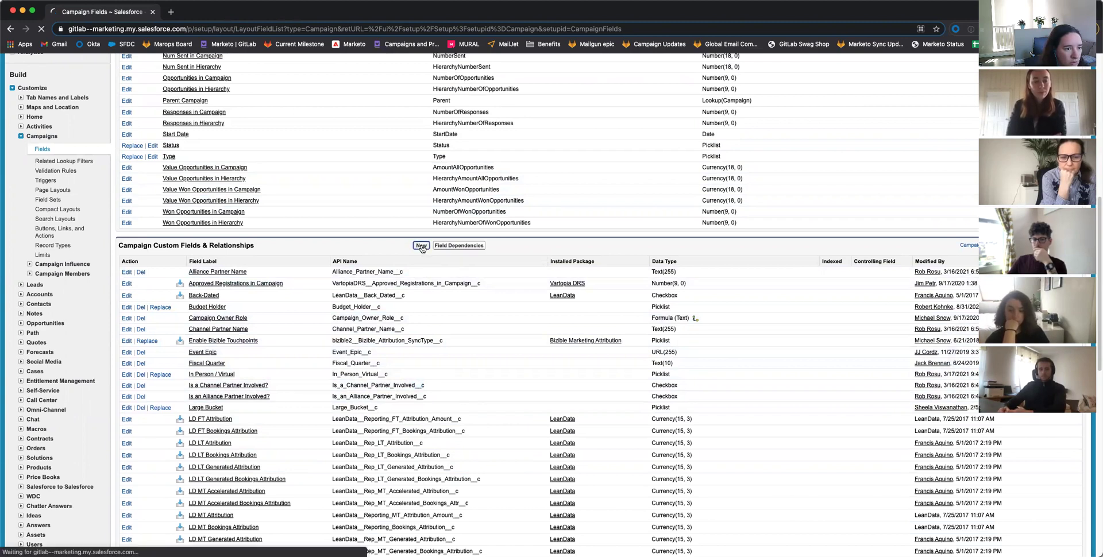
scroll(442, 274, "down", 3)
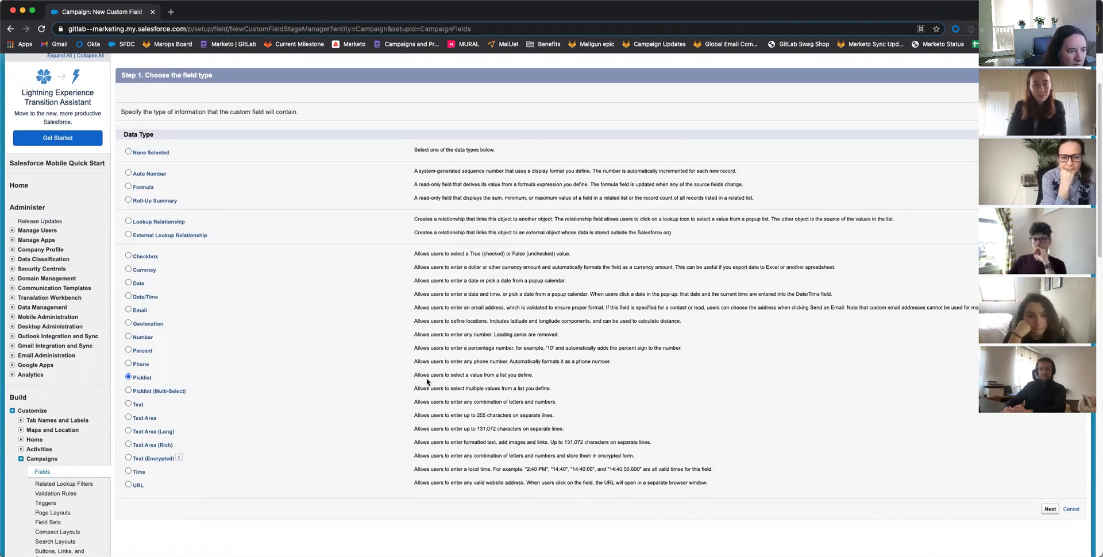
left_click(1049, 511)
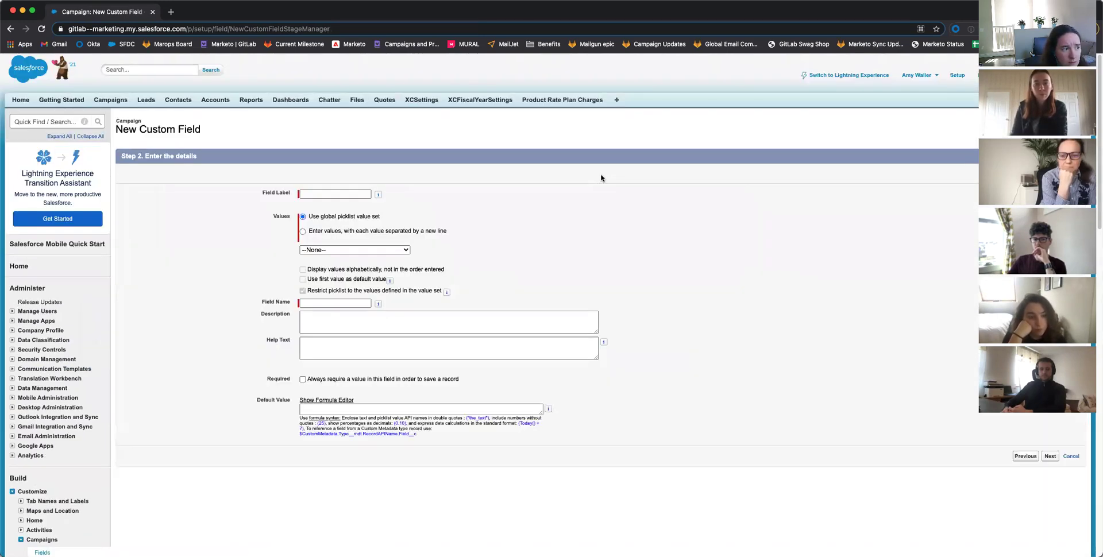
left_click(323, 194)
left_click(322, 194)
left_click(481, 186)
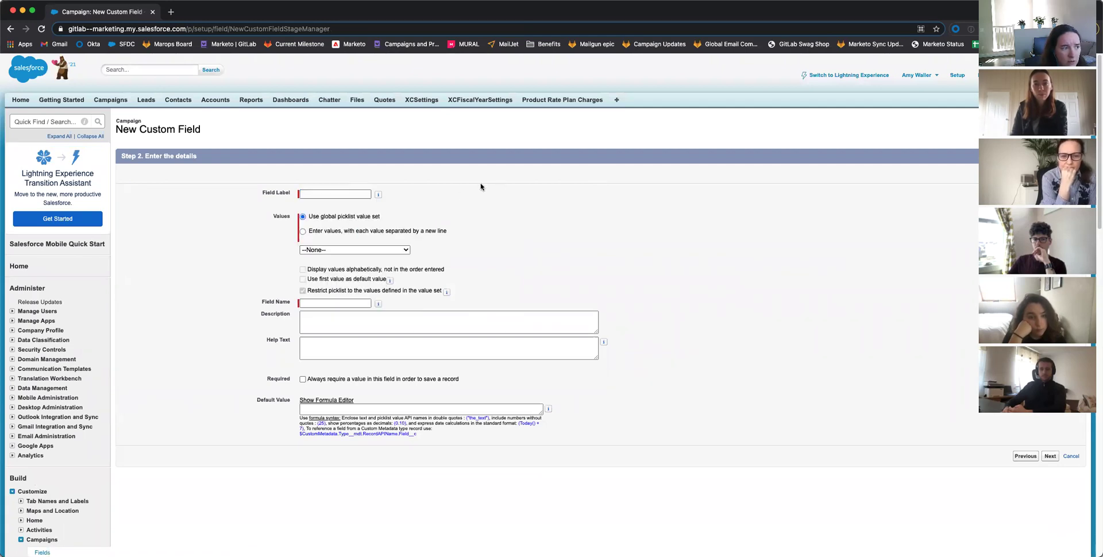
left_click(360, 190)
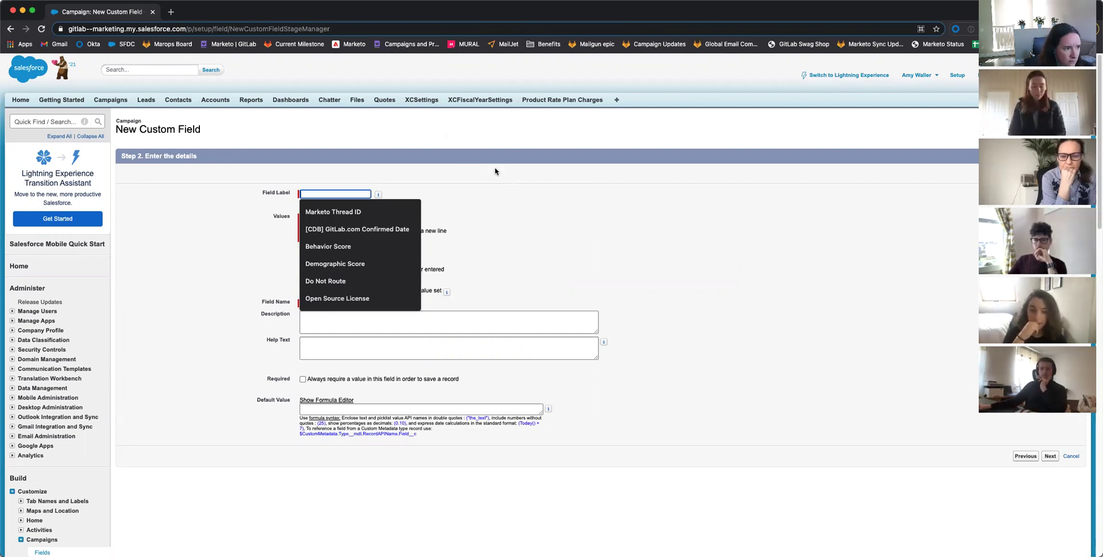
type("Alliance Partner")
key("super+a")
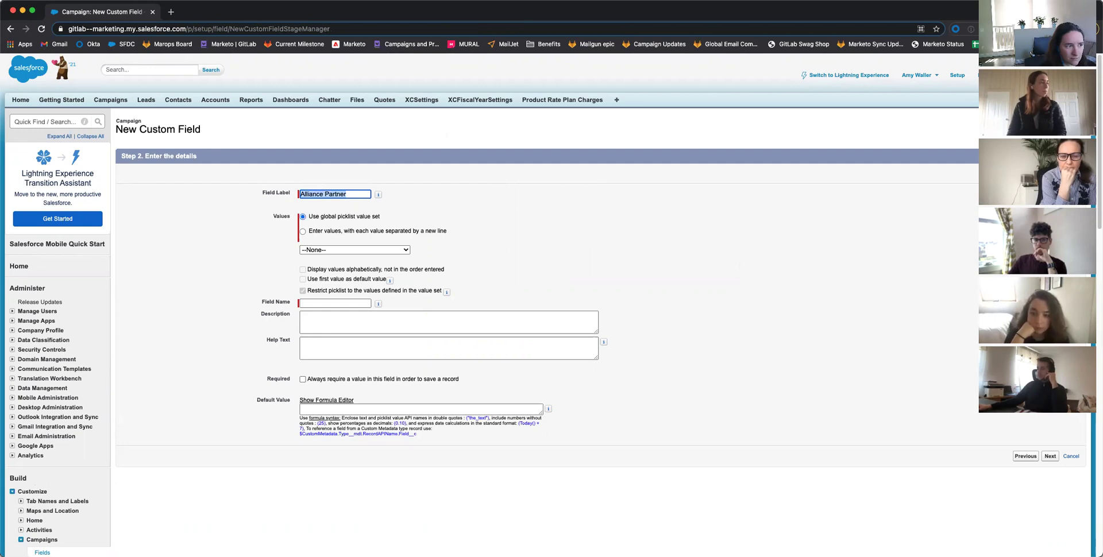
key("BackSpace")
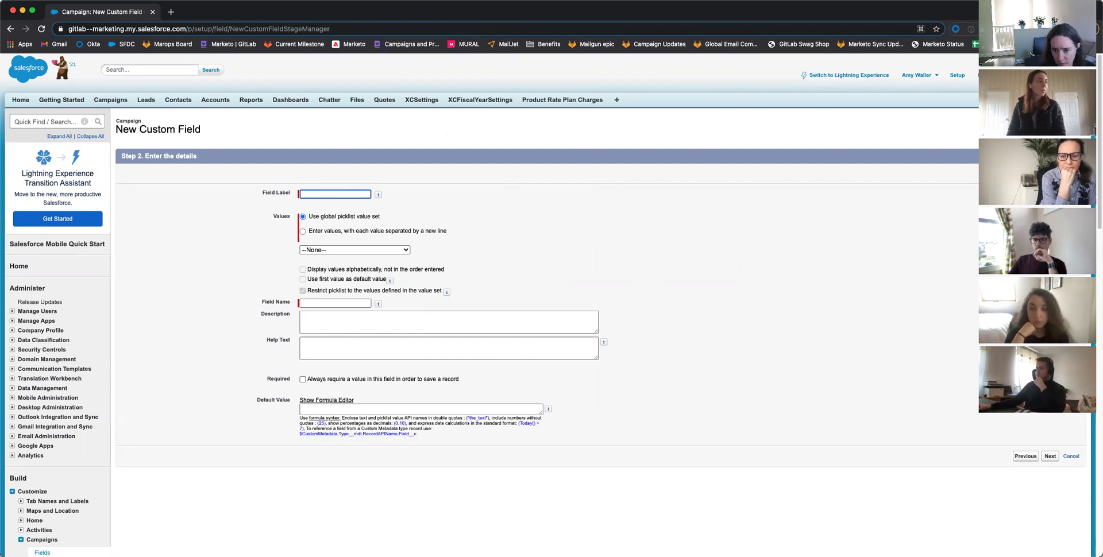
Step: Label the new field "Is a channel partner involved" and let the field name fill in from the label
key("super+Tab")
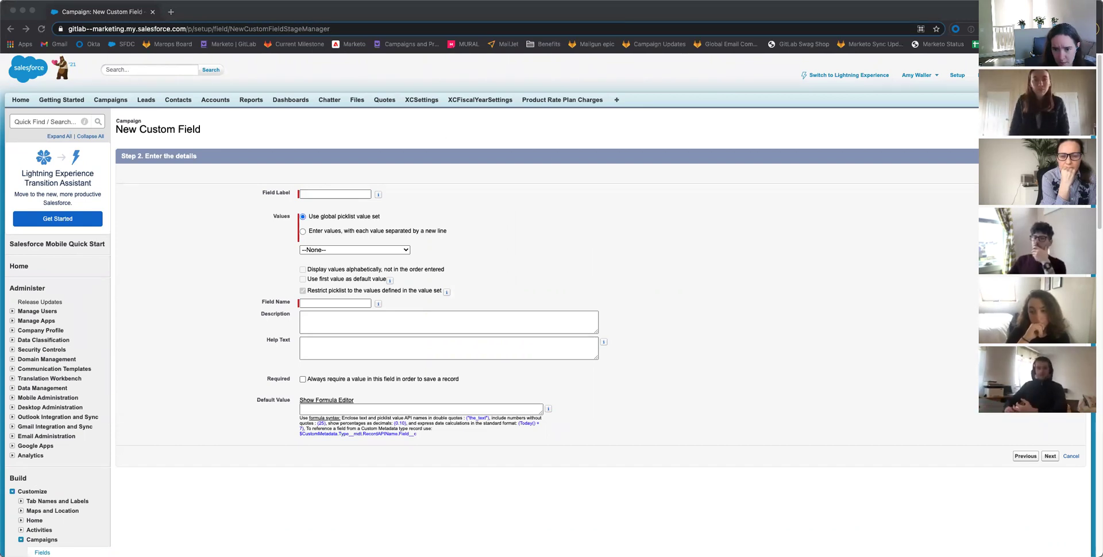
left_click(669, 277)
left_click(362, 197)
left_click(421, 208)
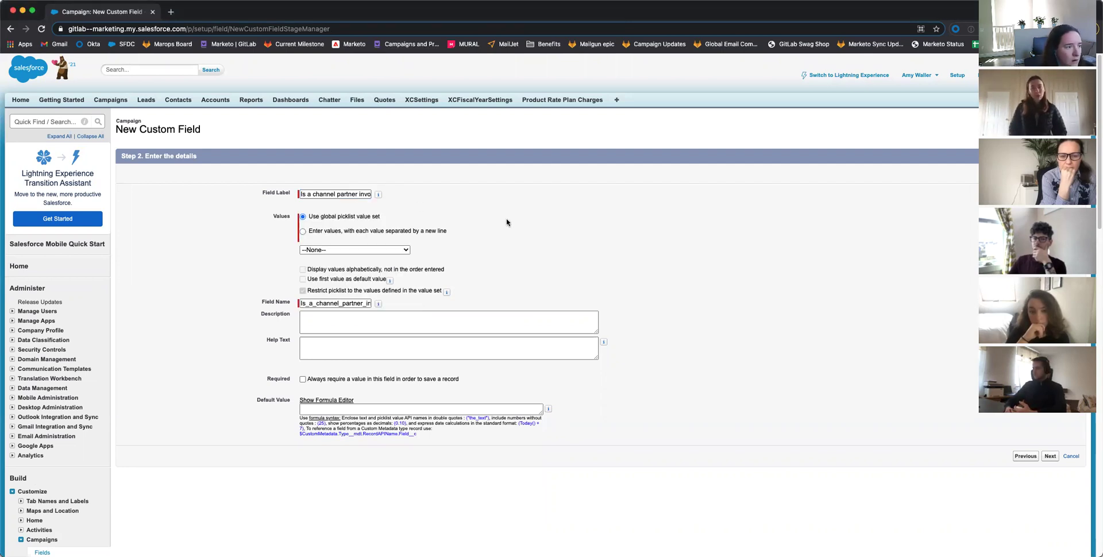
left_click_drag(302, 194, 429, 197)
left_click(429, 198)
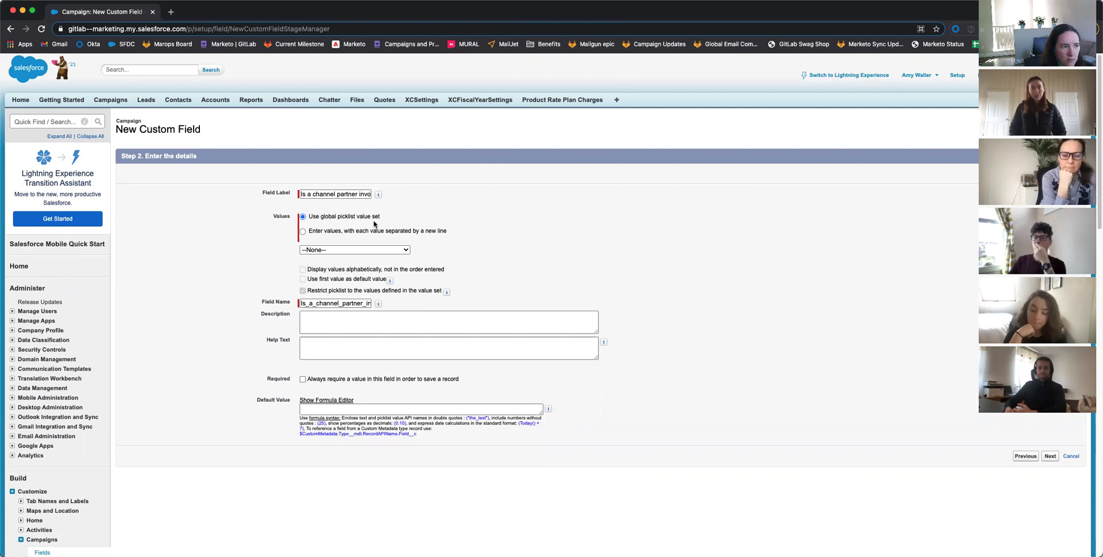
left_click(354, 250)
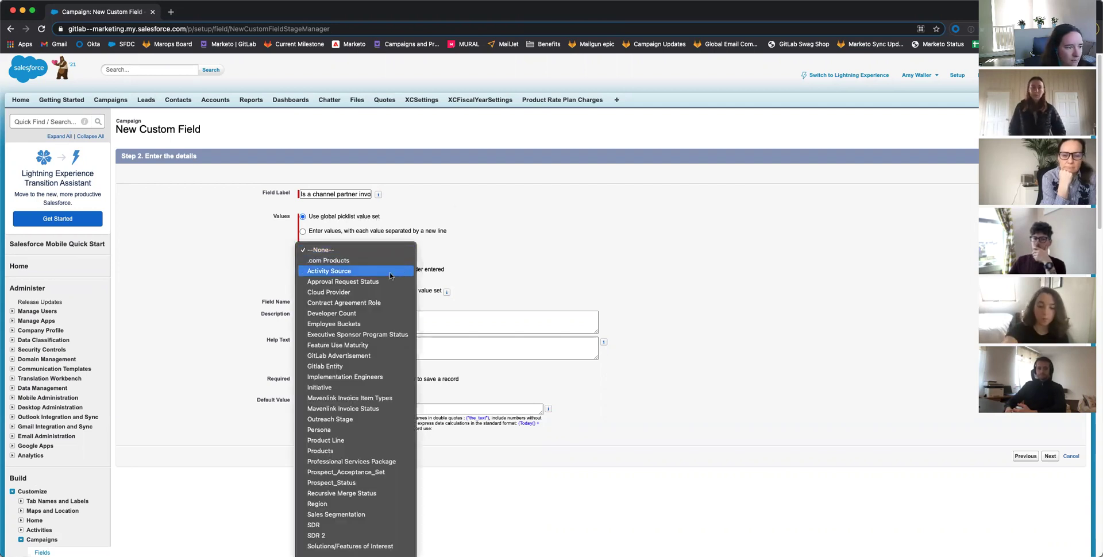
scroll(379, 331, "down", 2)
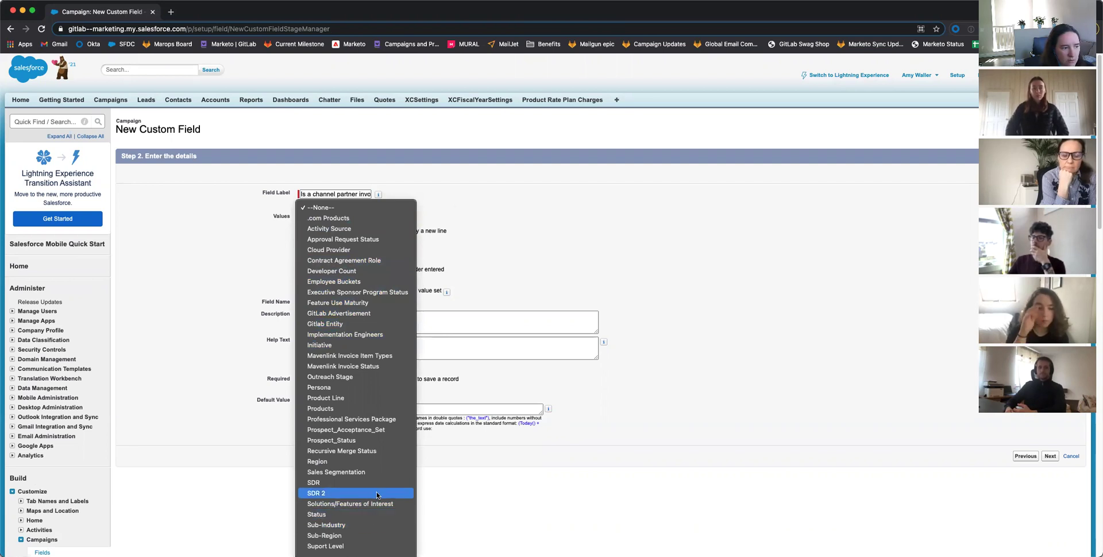
scroll(376, 495, "down", 1)
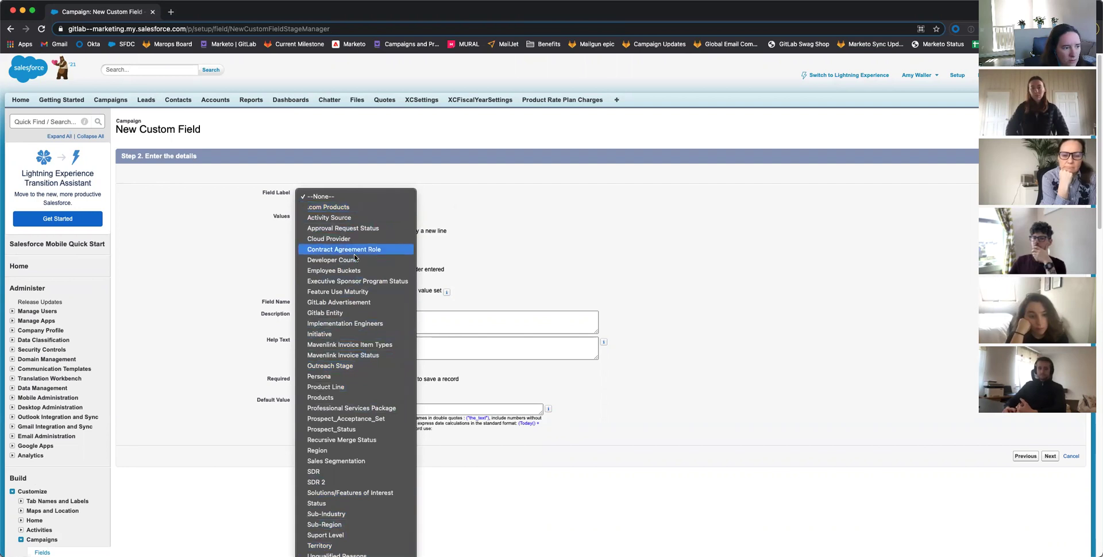
key("Escape")
Step: Define the picklist's own values Yes and No on separate lines instead of using a global value set
left_click(325, 232)
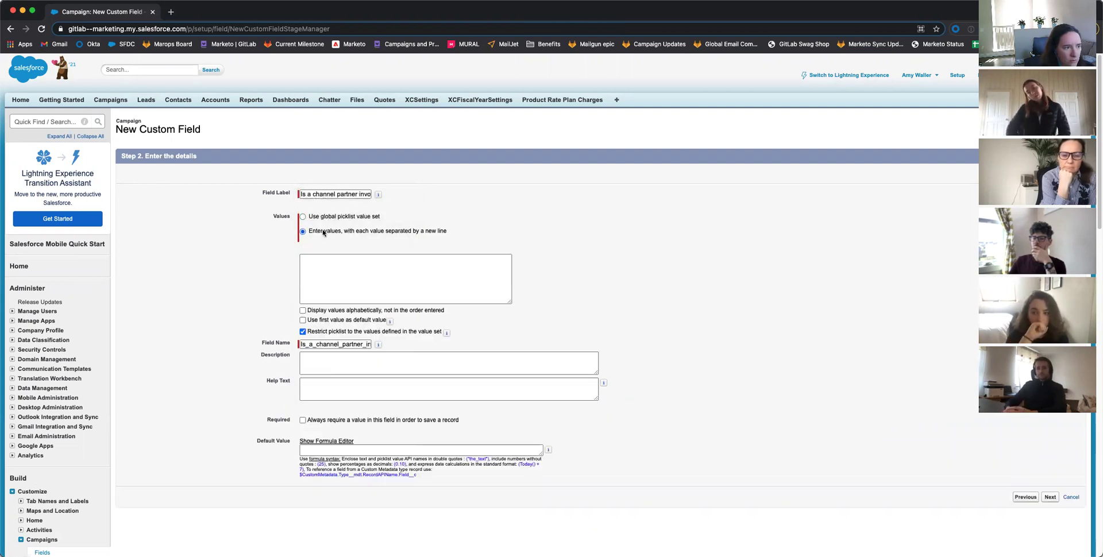
left_click(401, 275)
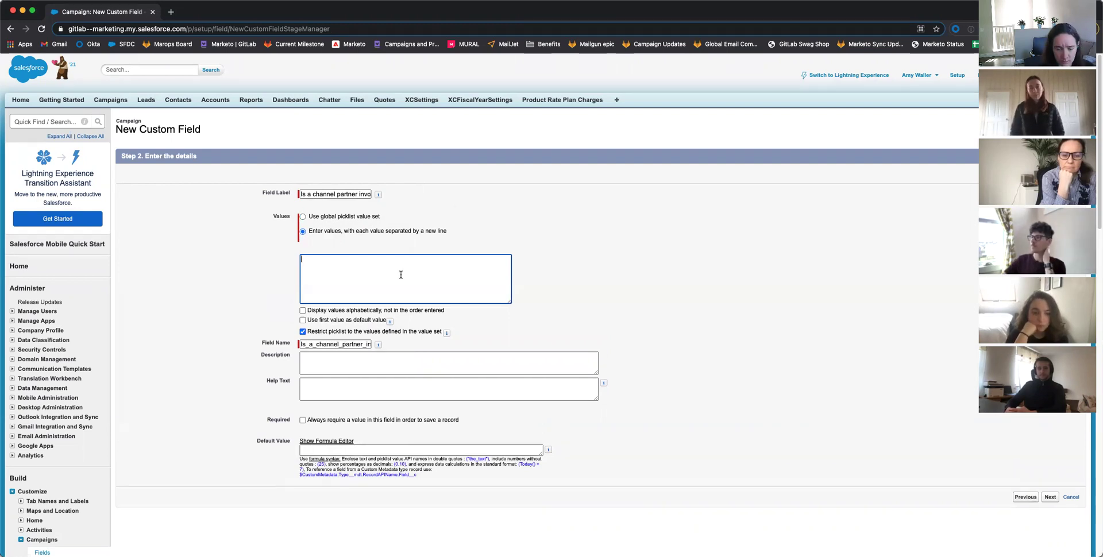
type("Yes")
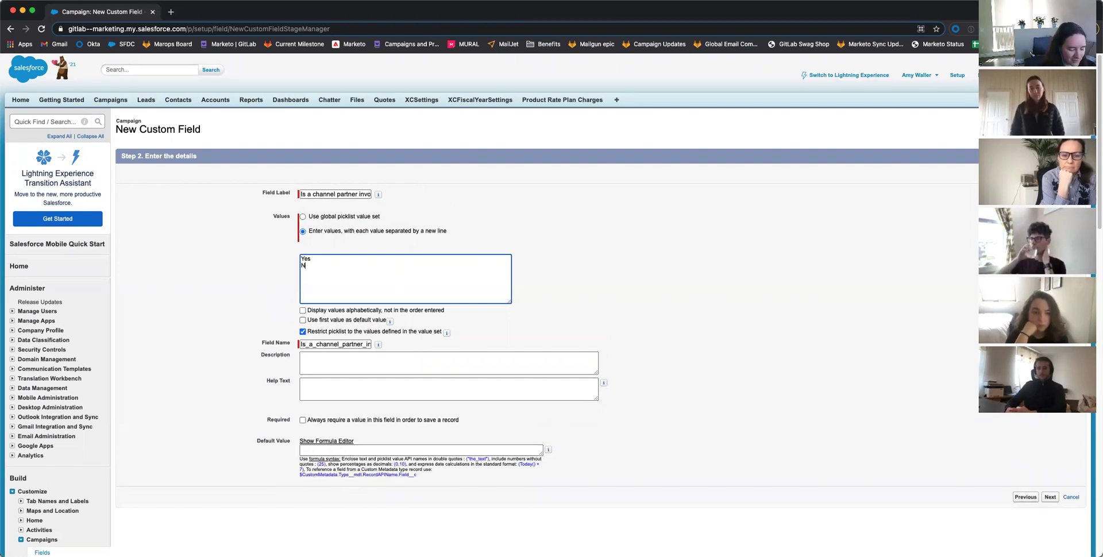
left_click(618, 291)
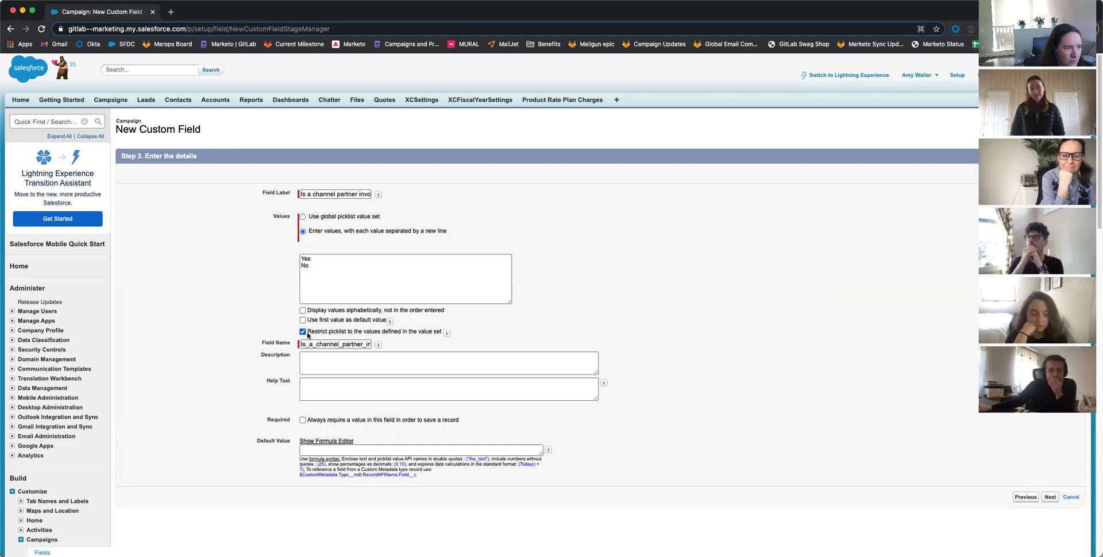
left_click(333, 281)
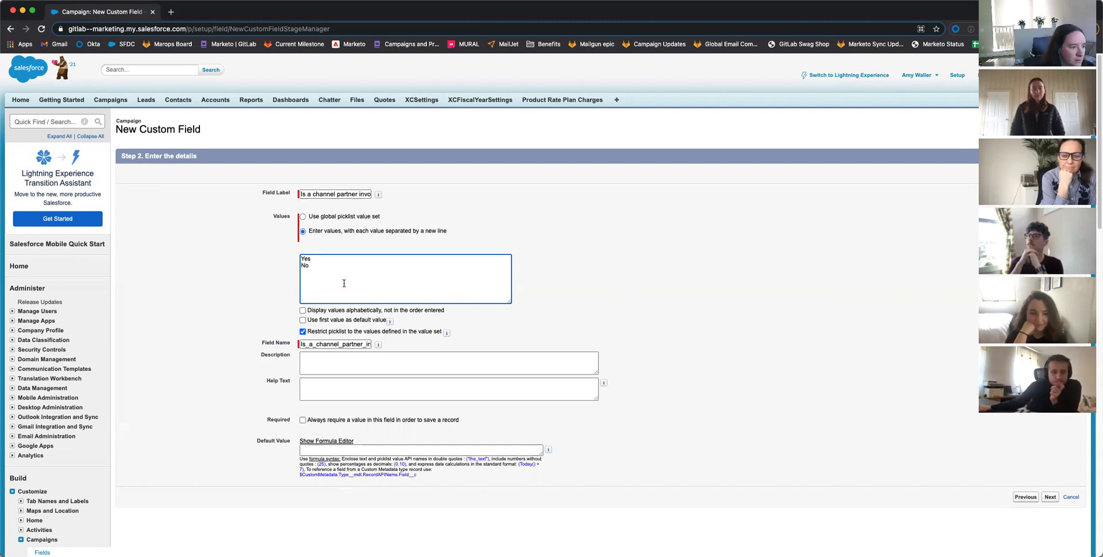
left_click(358, 360)
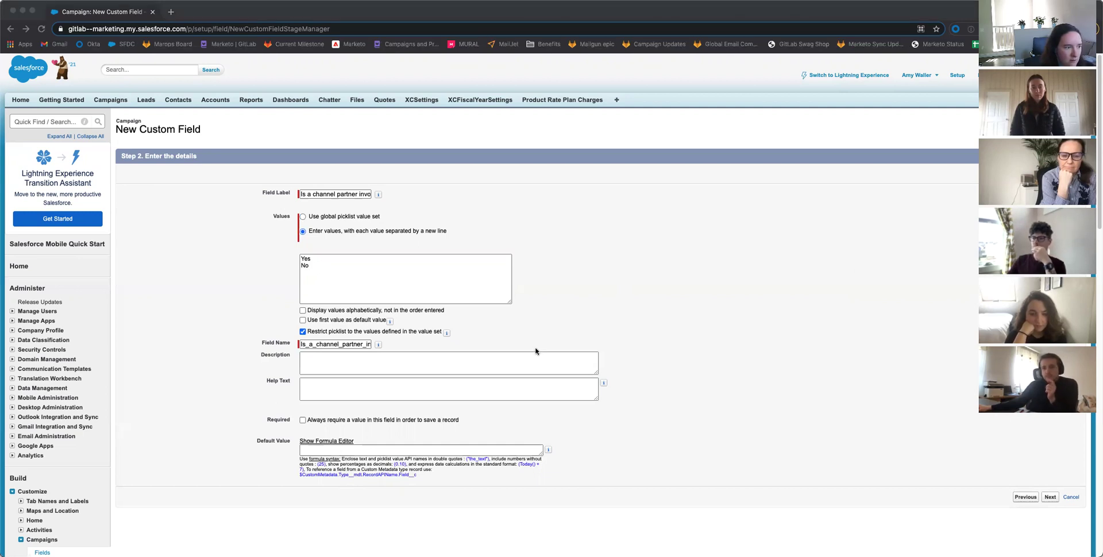
type("https://gitlab.com/gitlab-com/marketing/marketing-operations/-/issues/4459")
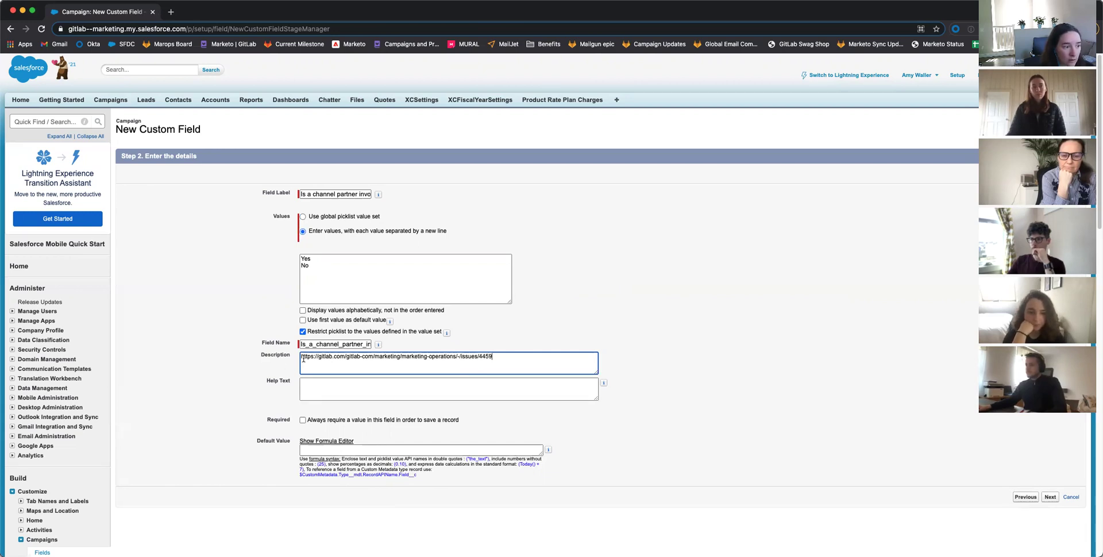
left_click(321, 386)
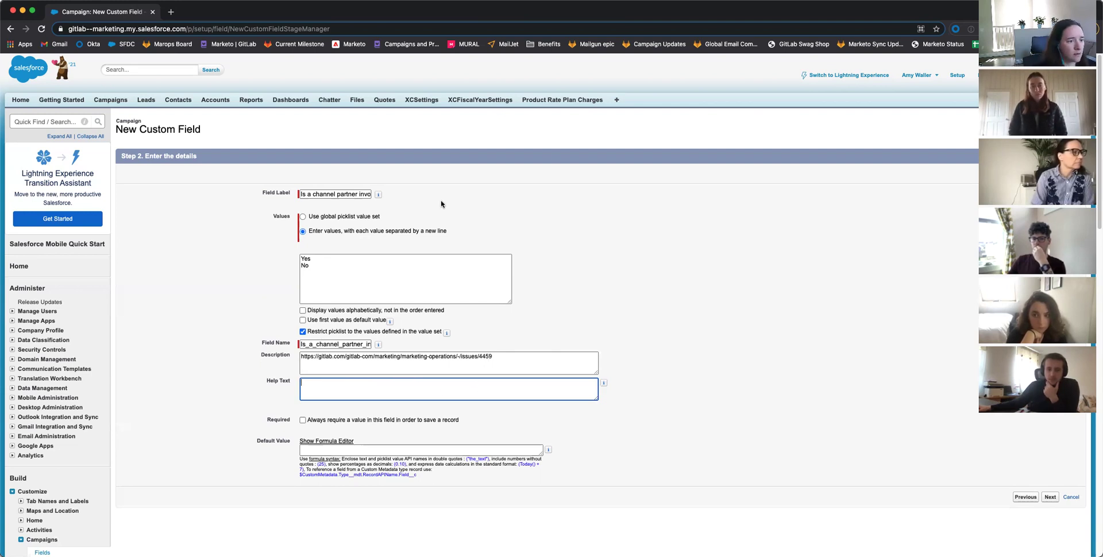
left_click(933, 216)
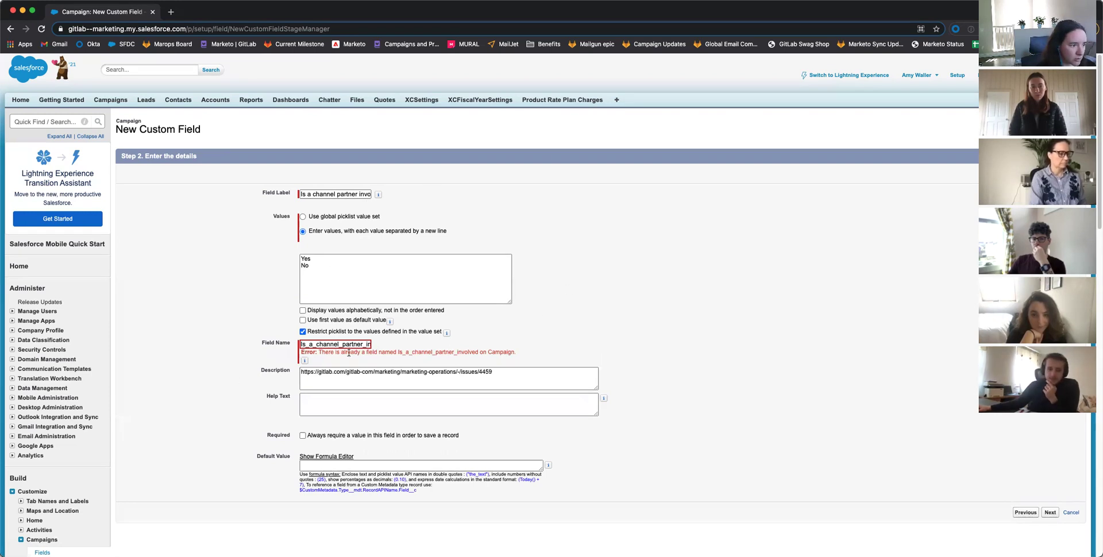
Step: Add a 1 to both the field name and the field label to make them unique, and proceed to field-level security
left_click(303, 344)
type("1")
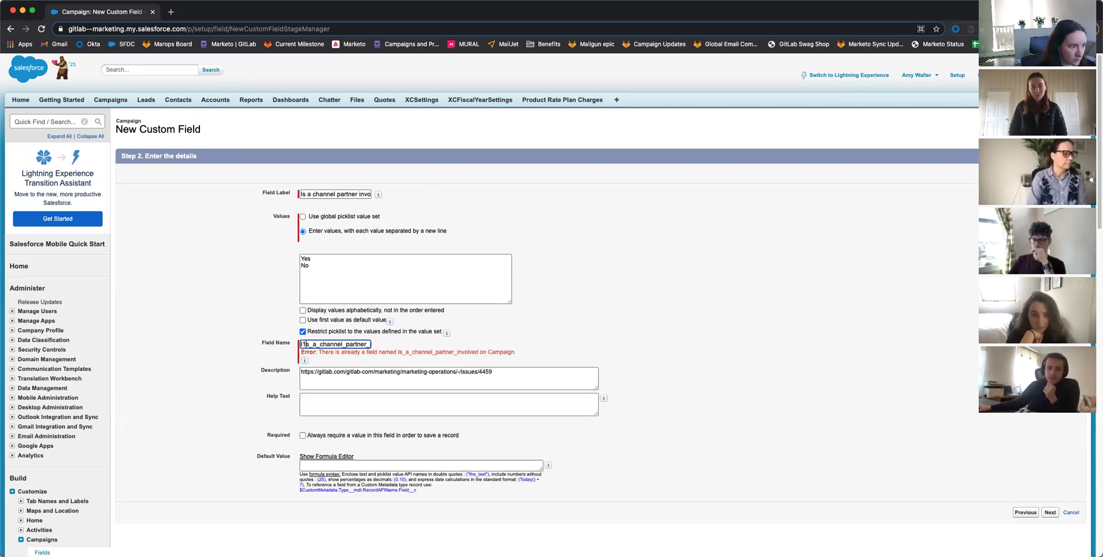
left_click(302, 194)
type("1")
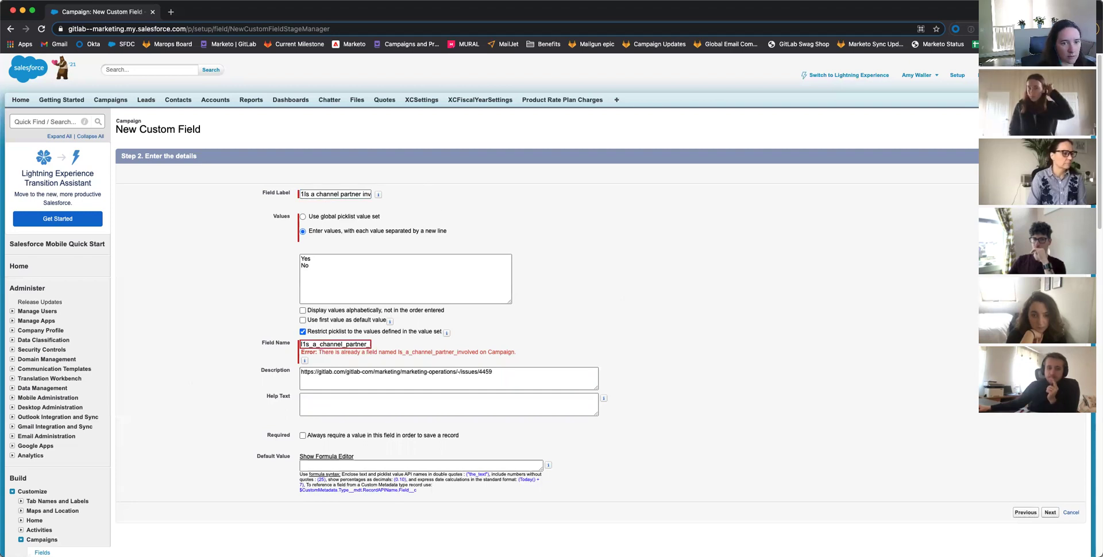
key("Return")
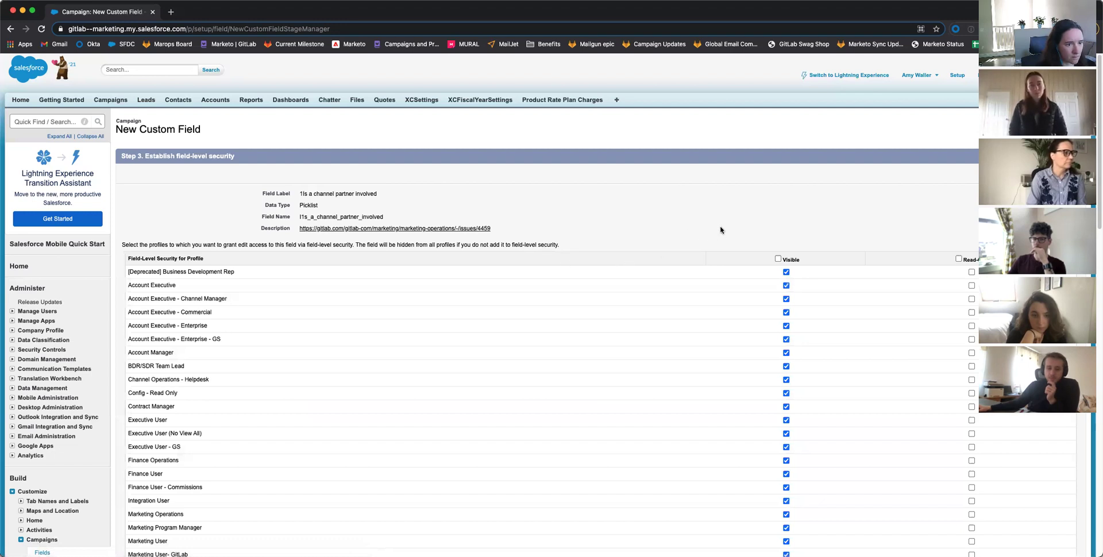
Step: Clear the Visible and Read-Only access for all profiles in the field-level security and proceed to the page layouts
scroll(722, 230, "down", 3)
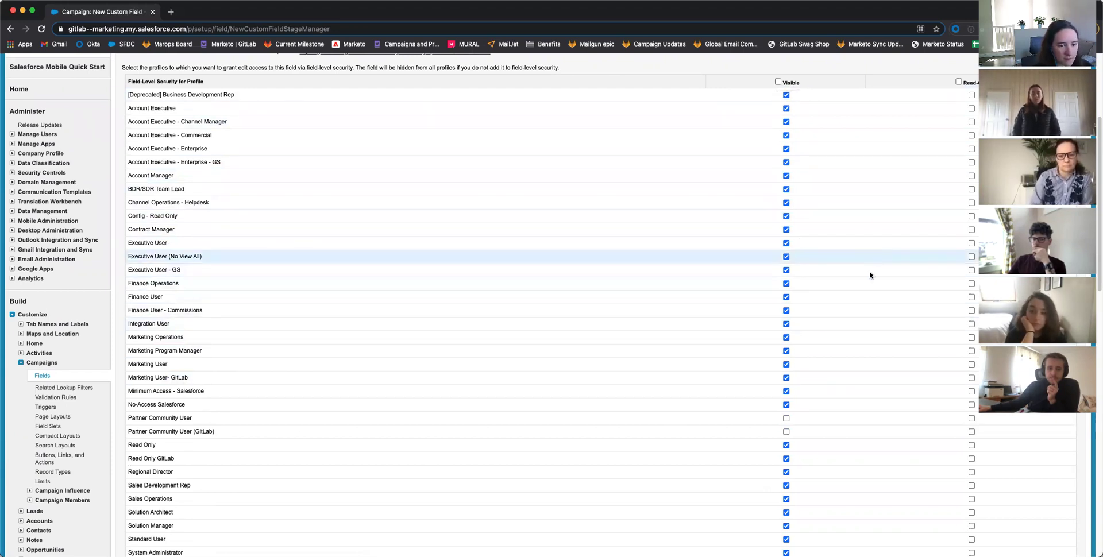
scroll(872, 317, "up", 1)
scroll(872, 317, "up", 2)
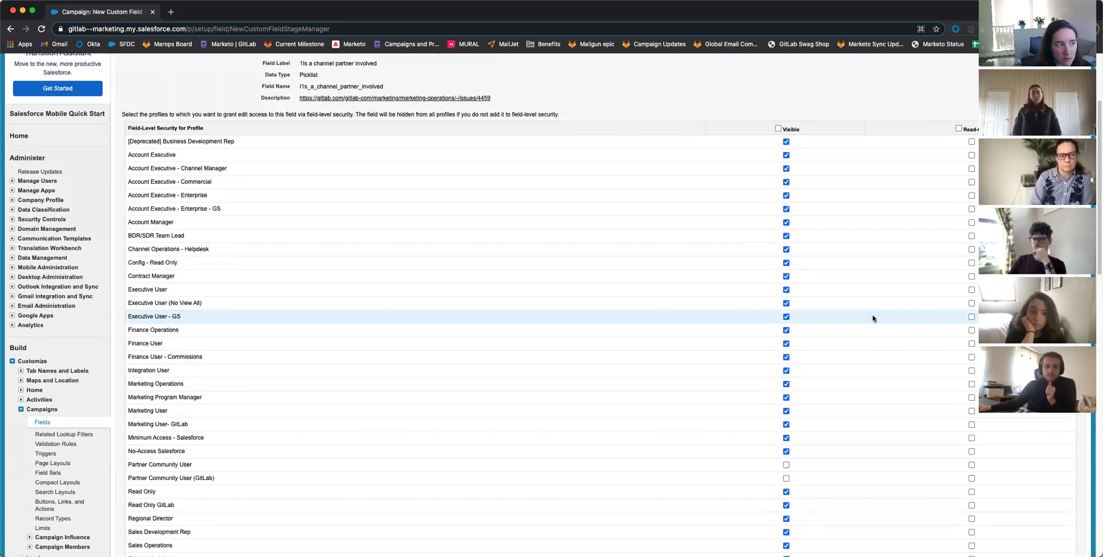
left_click(958, 129)
left_click(778, 128)
left_click(778, 129)
scroll(763, 321, "down", 5)
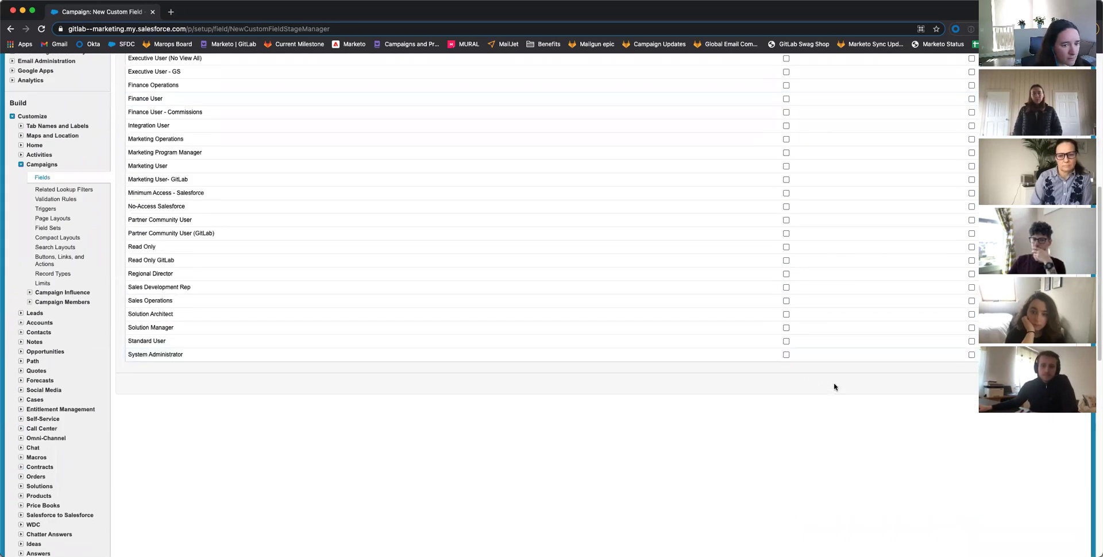
scroll(834, 385, "up", 7)
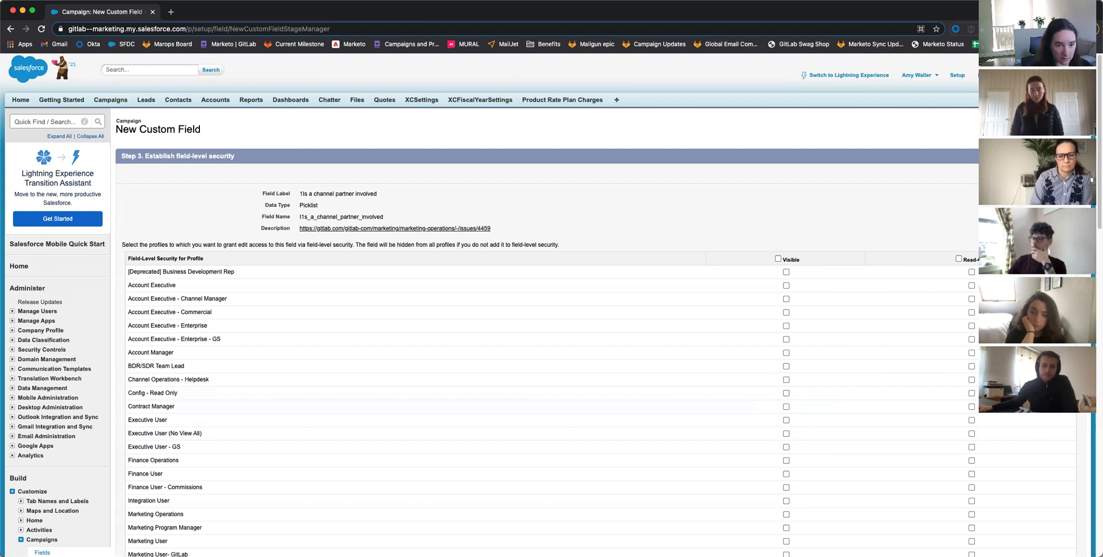
key("Return")
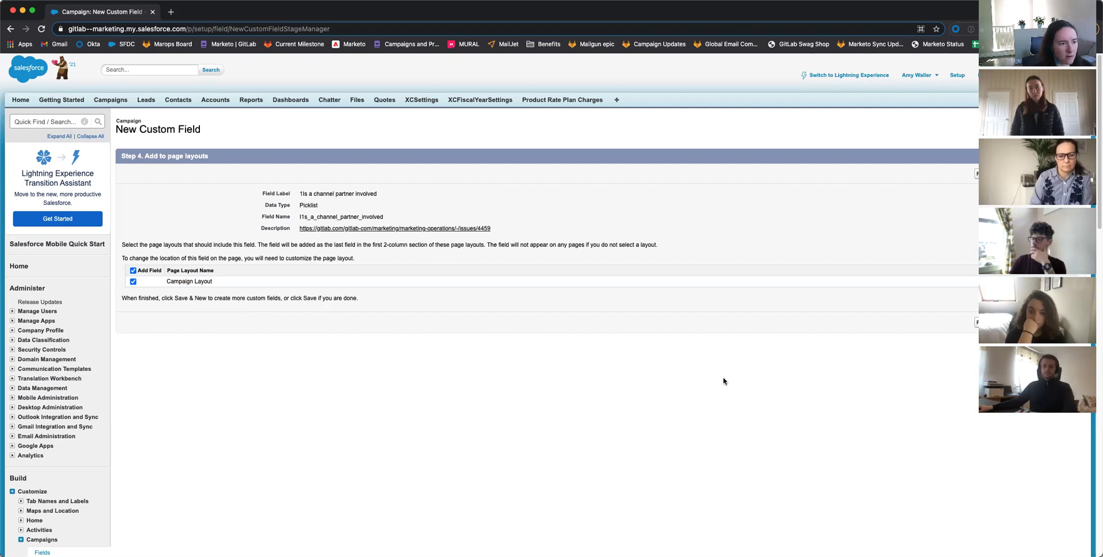
Step: Leave the new field unsaved, search the Campaign fields for "channel" and open the existing "Is a Channel Partner Involved?" field
scroll(413, 346, "down", 5)
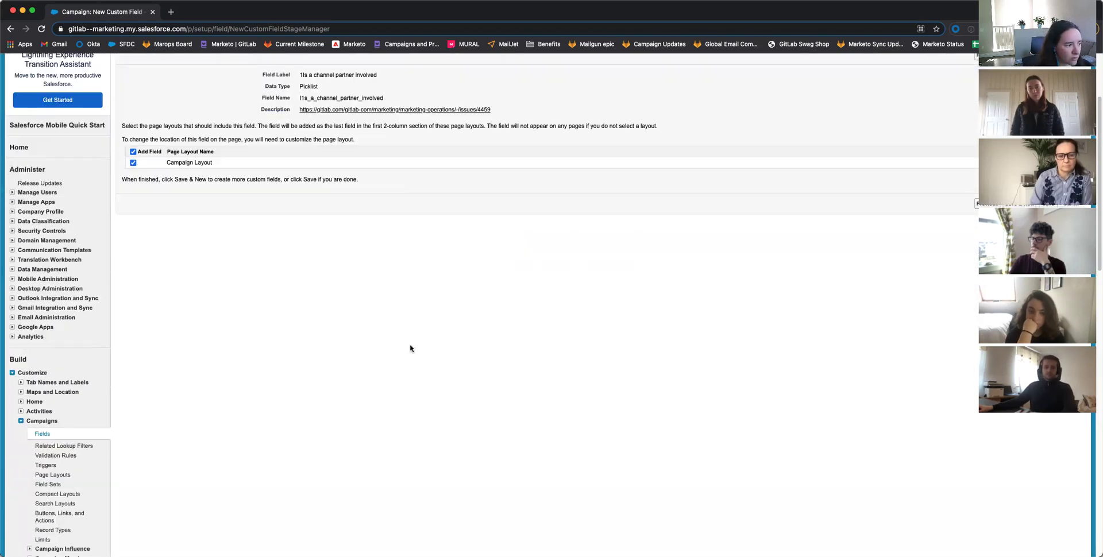
left_click(42, 434)
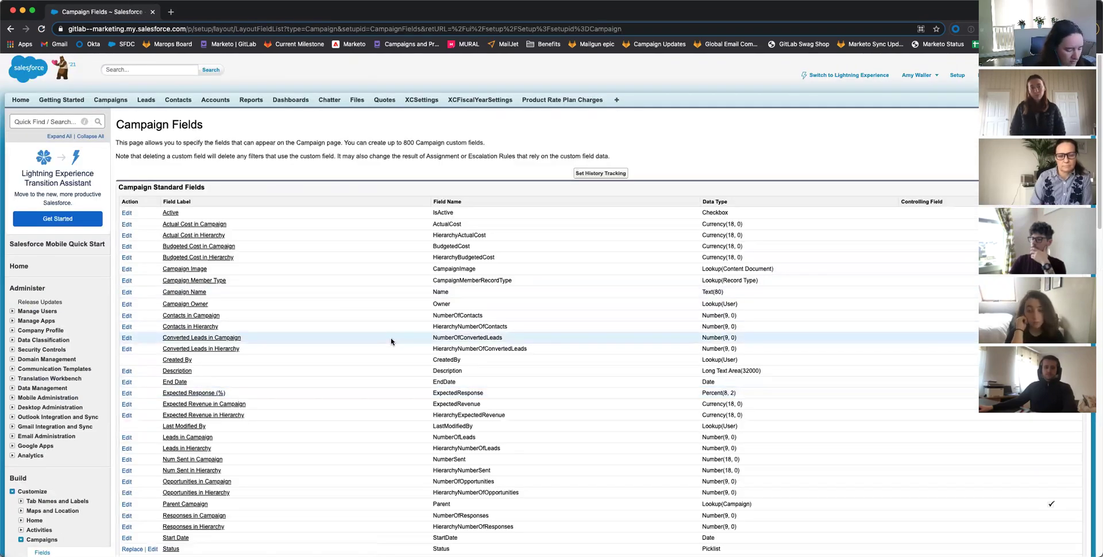
key("super+f")
type("channel")
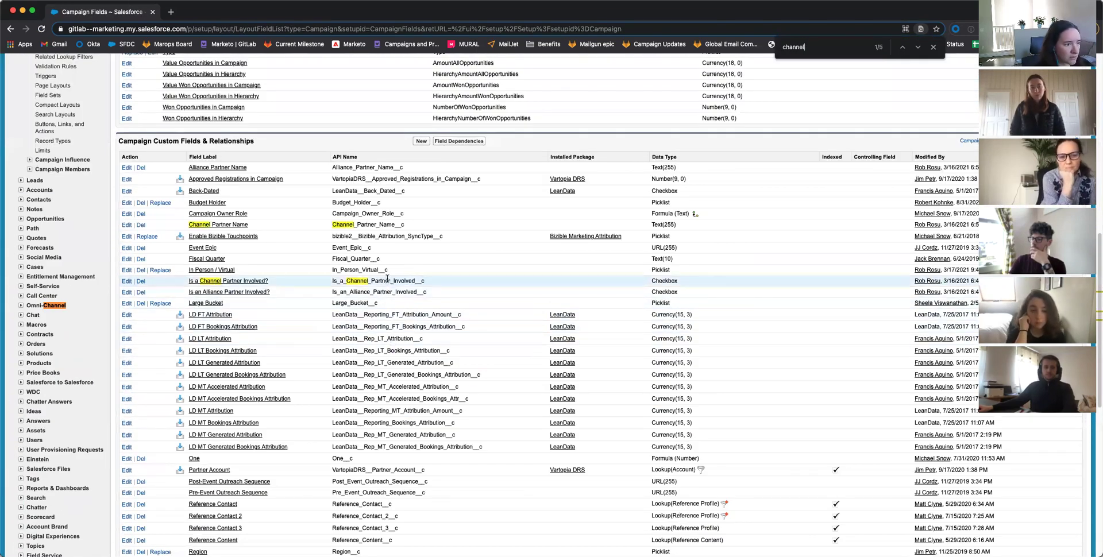
left_click(234, 286)
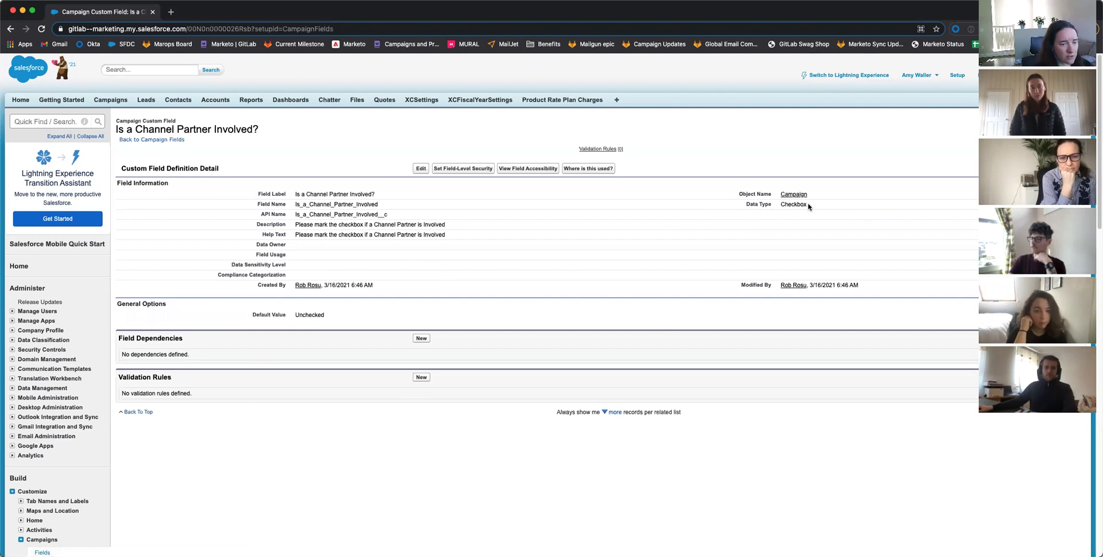
Step: Try to change the data type of the "Is a Channel Partner Involved?" field to Picklist
left_click(420, 168)
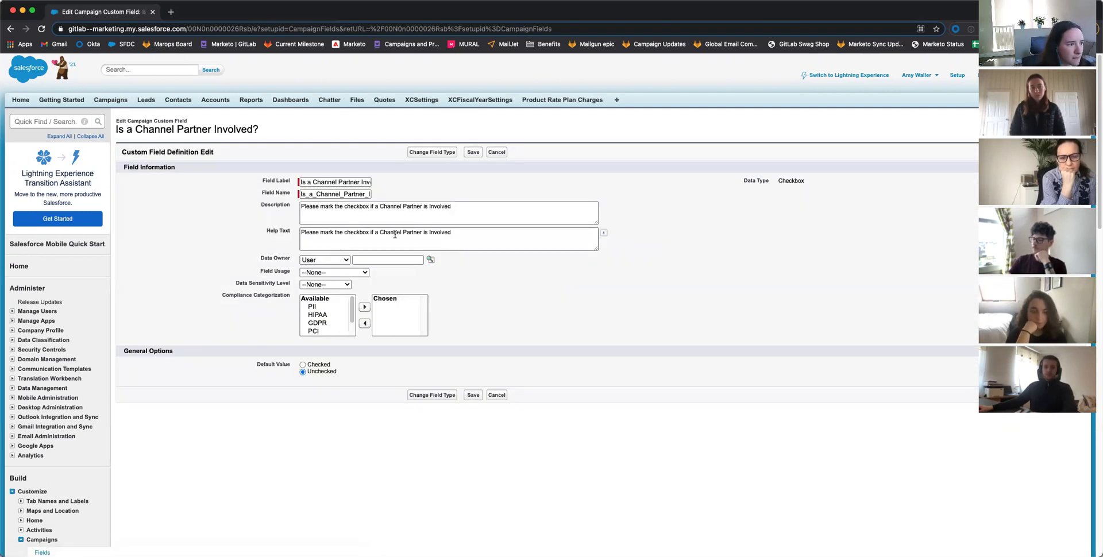
left_click(429, 153)
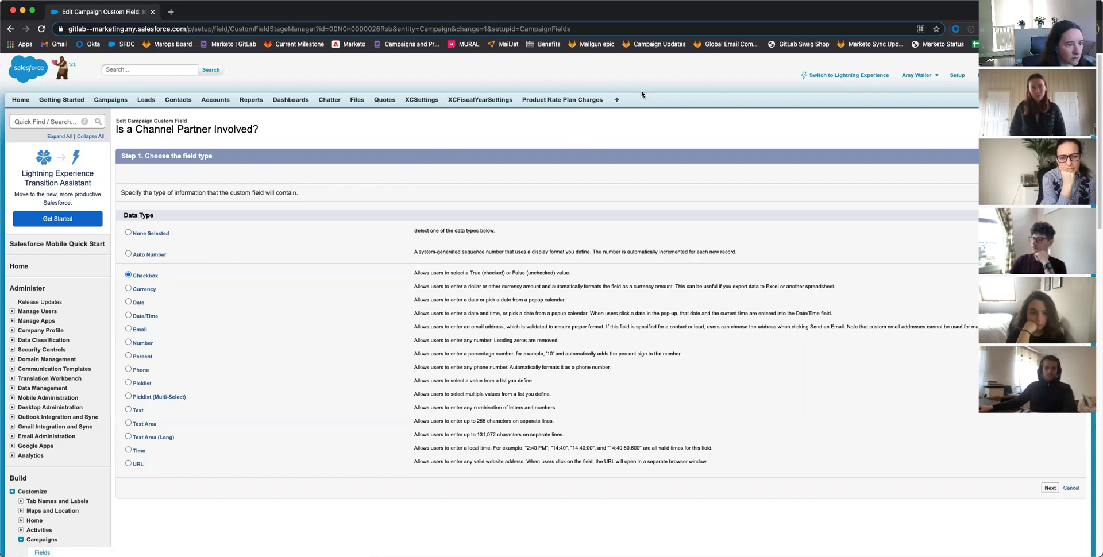
left_click(1052, 489)
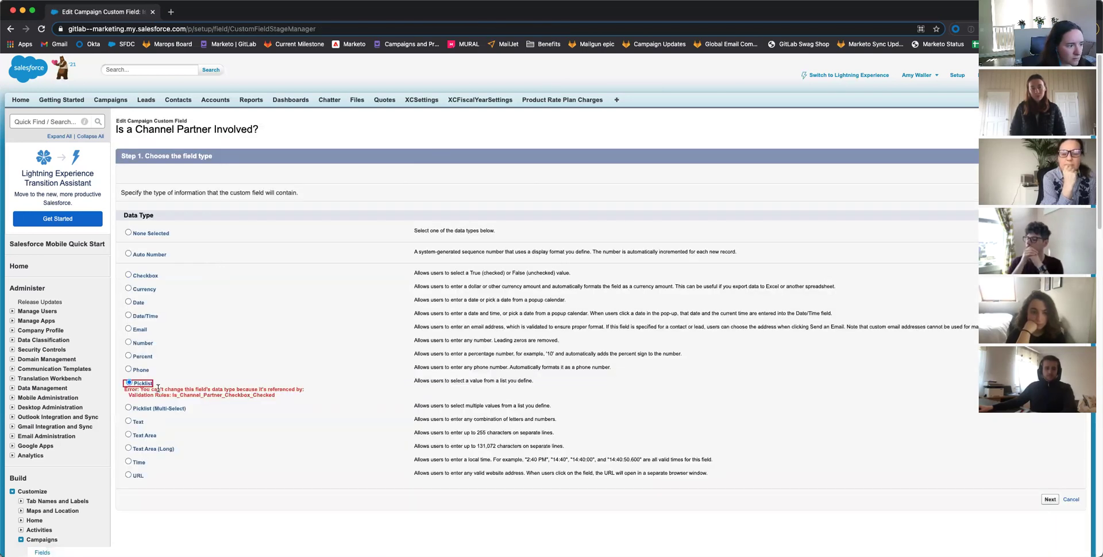
left_click_drag(172, 395, 275, 395)
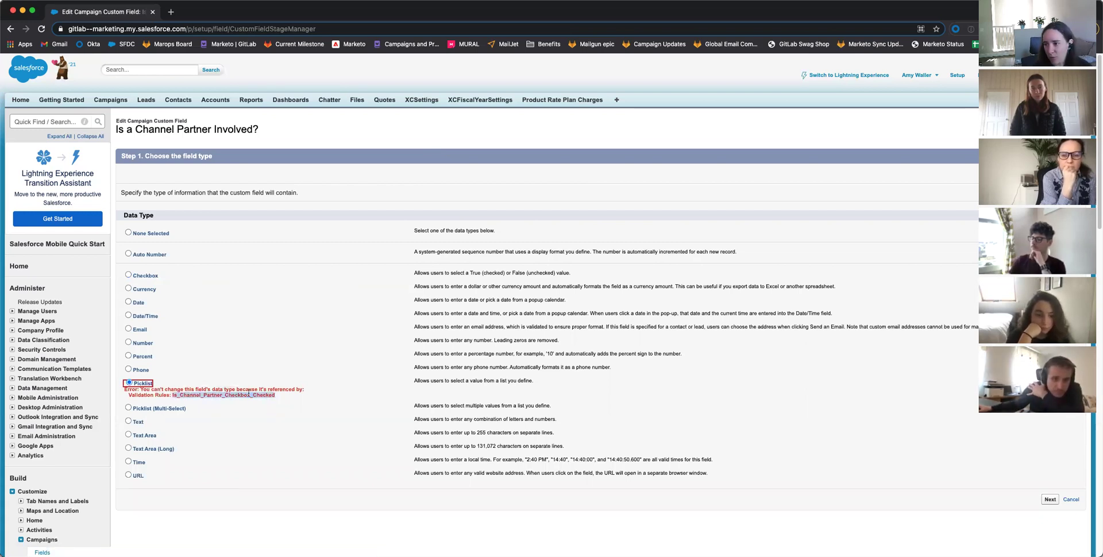
scroll(223, 403, "down", 5)
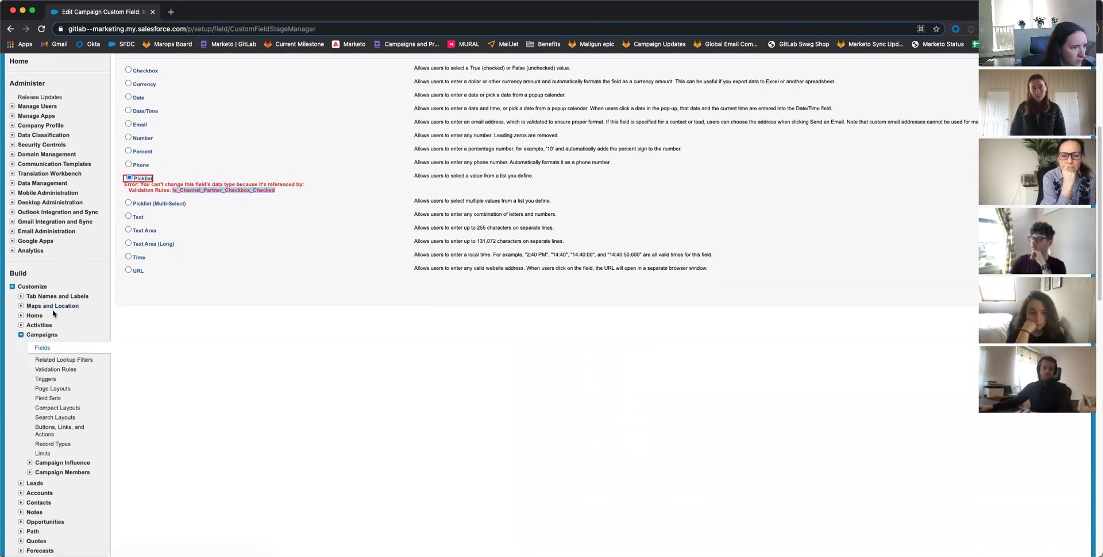
Step: Return to the Campaign fields and open the "In Person / Virtual" custom field down to its values
left_click(42, 348)
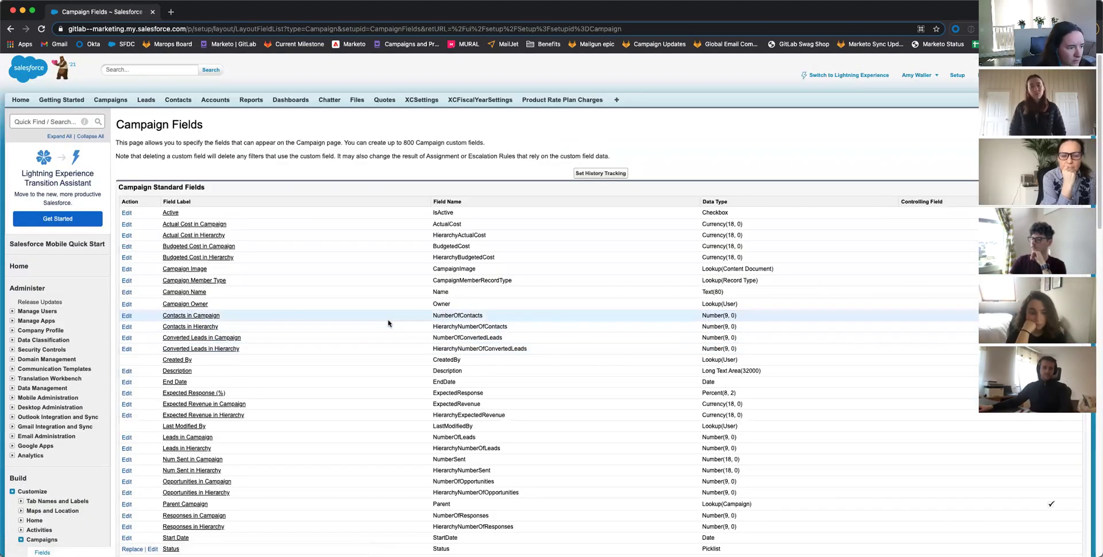
scroll(387, 320, "down", 5)
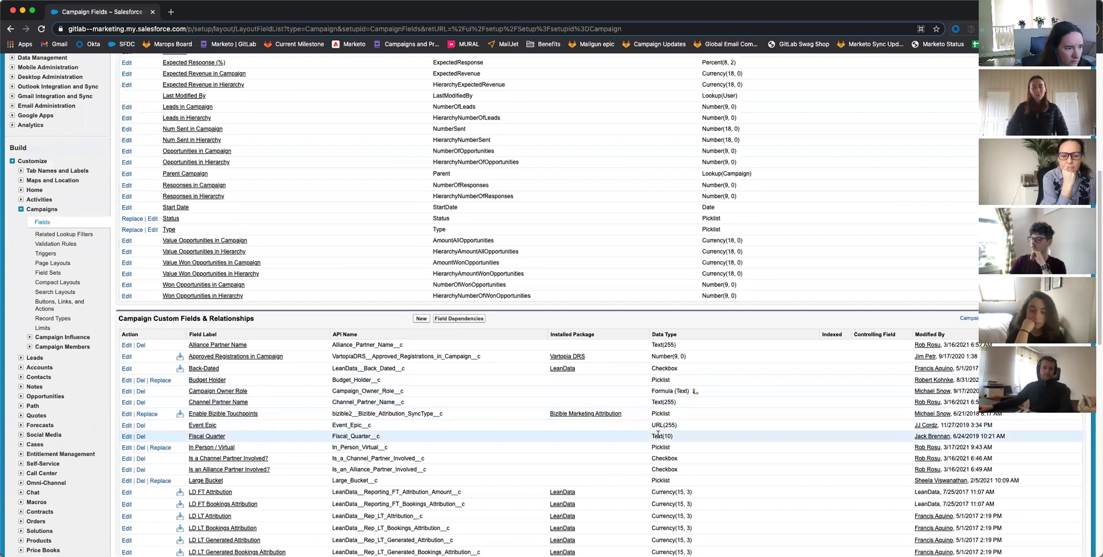
left_click(206, 450)
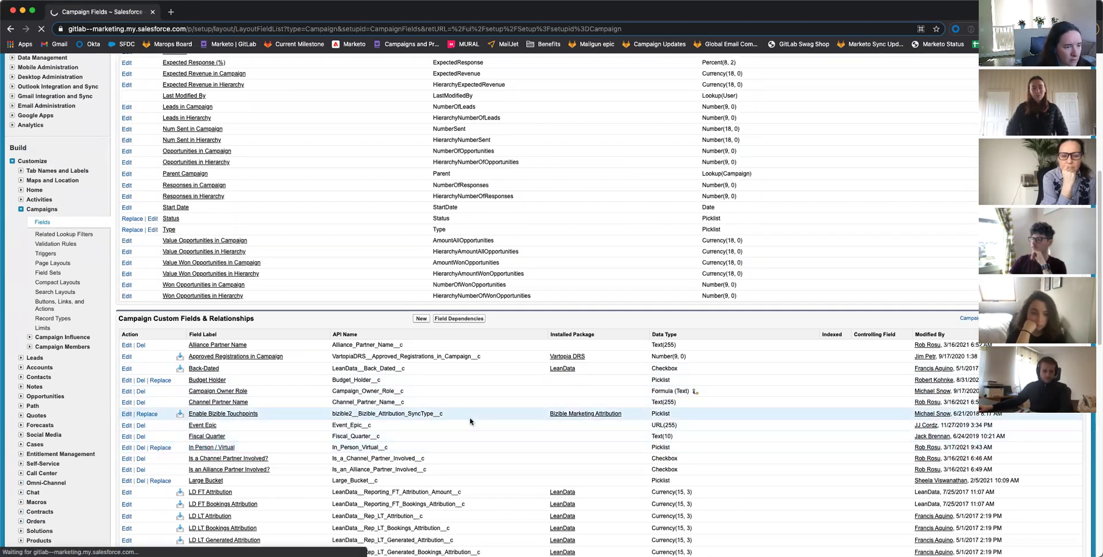
scroll(555, 338, "down", 2)
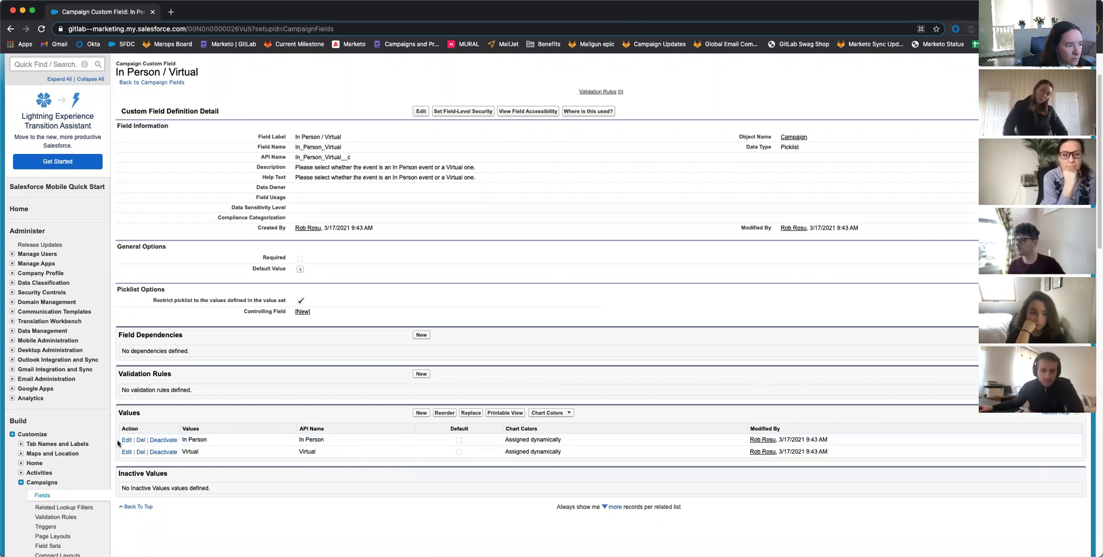
Step: Add the picklist values Yes and No to the "In Person / Virtual" field and save them
left_click(420, 413)
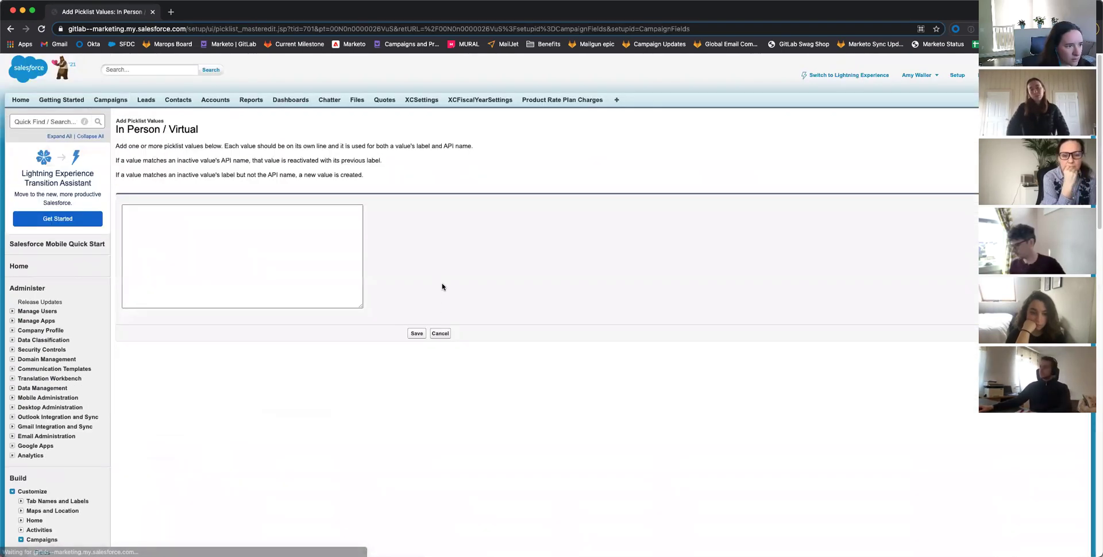
left_click(229, 236)
type("Yes")
key("Return")
type("No")
left_click(413, 336)
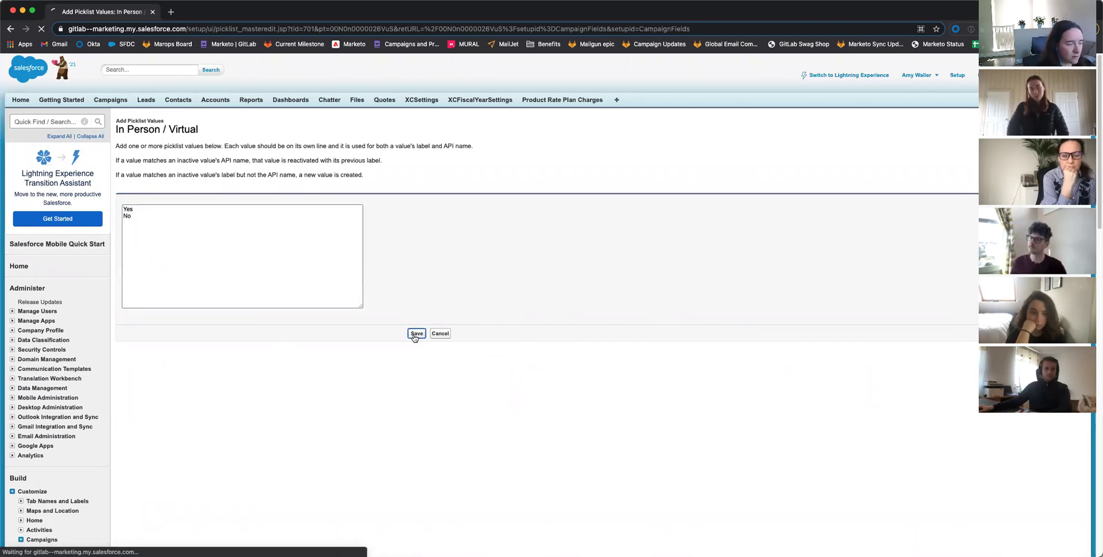
Step: Deactivate the Virtual value of the "In Person / Virtual" picklist
scroll(523, 349, "down", 5)
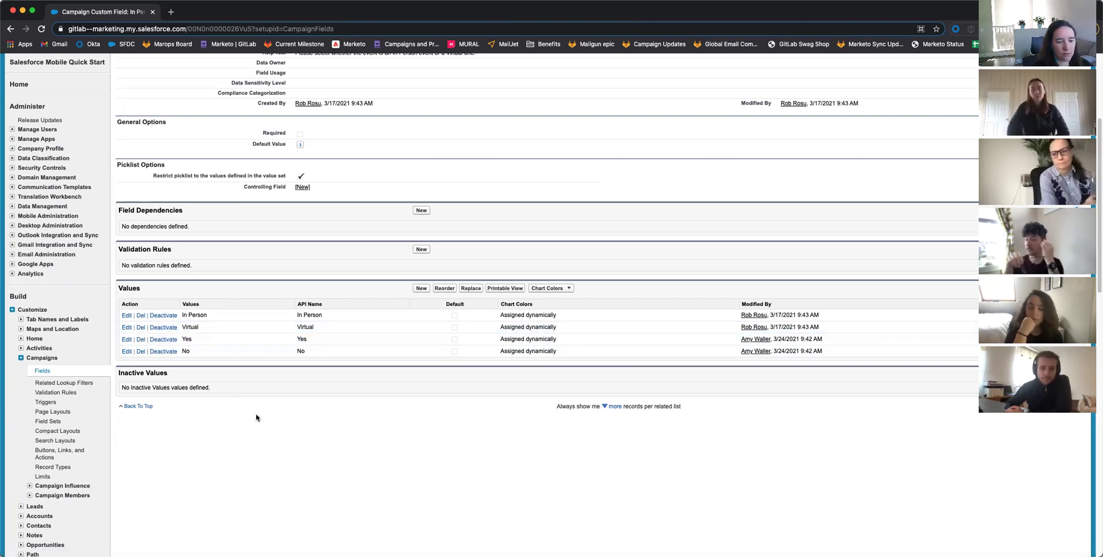
left_click(164, 328)
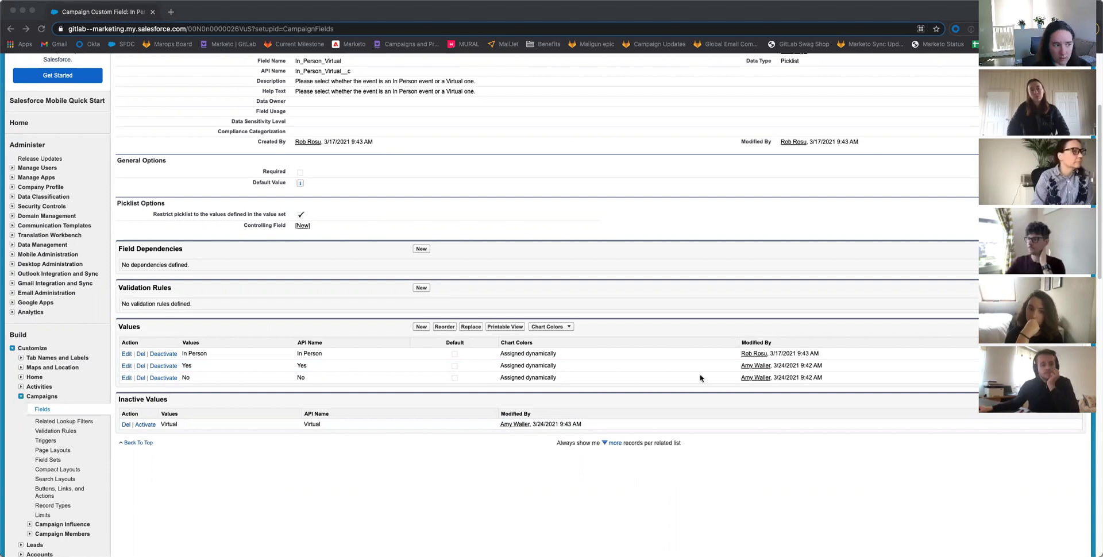
left_click(418, 461)
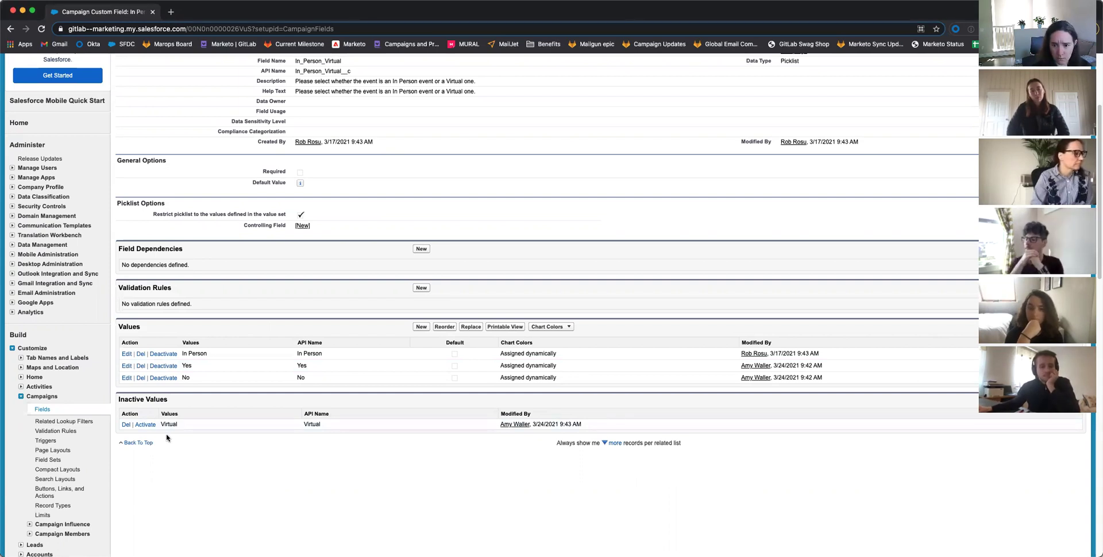
Step: Open the Lead fields setup, bring up the Lead Conversion Field Mapping, and find the [ZI] Company fields
scroll(23, 402, "down", 3)
left_click(20, 389)
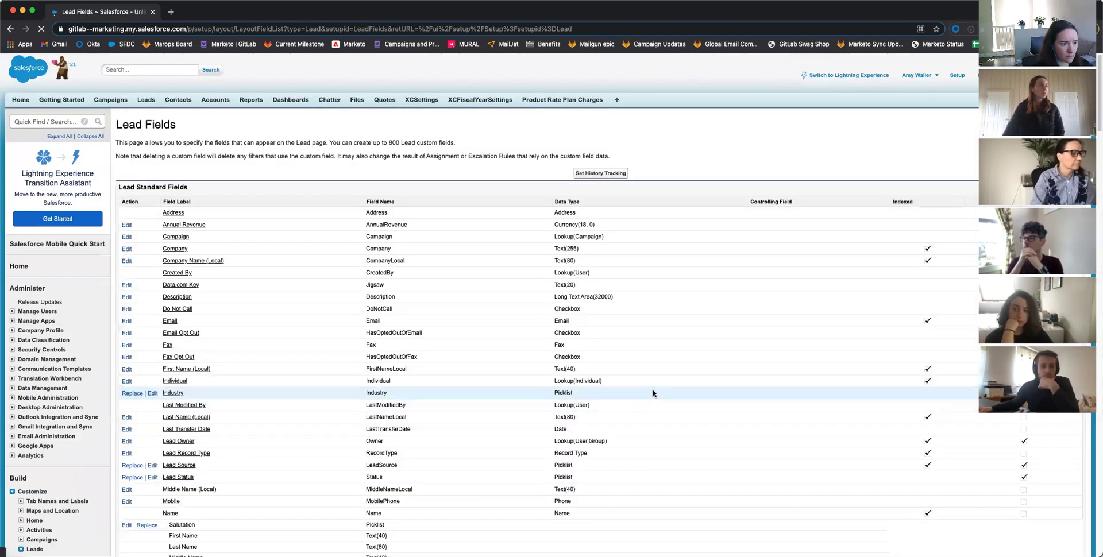
scroll(652, 395, "down", 3)
scroll(651, 395, "down", 4)
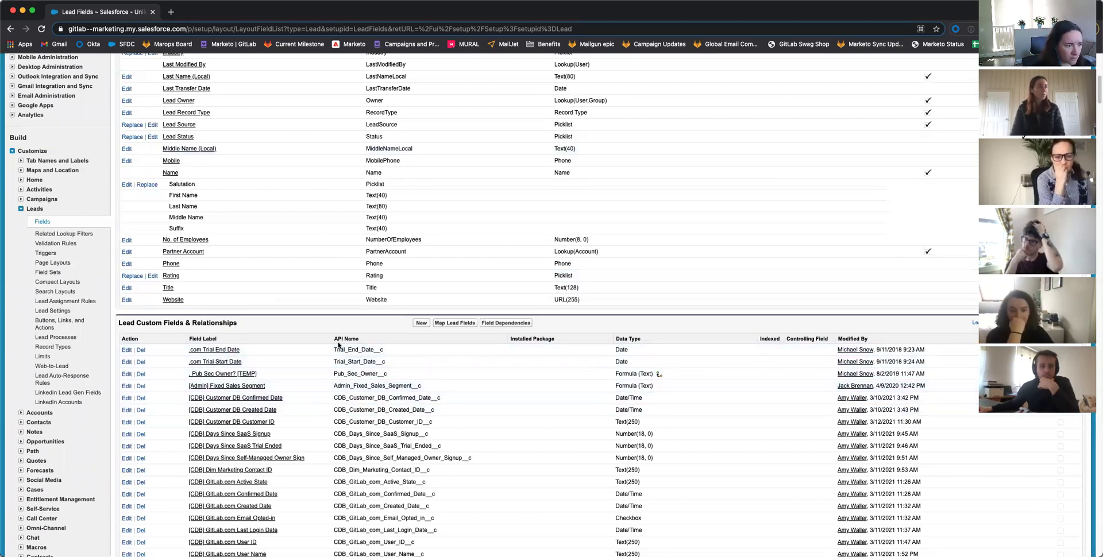
left_click(452, 324)
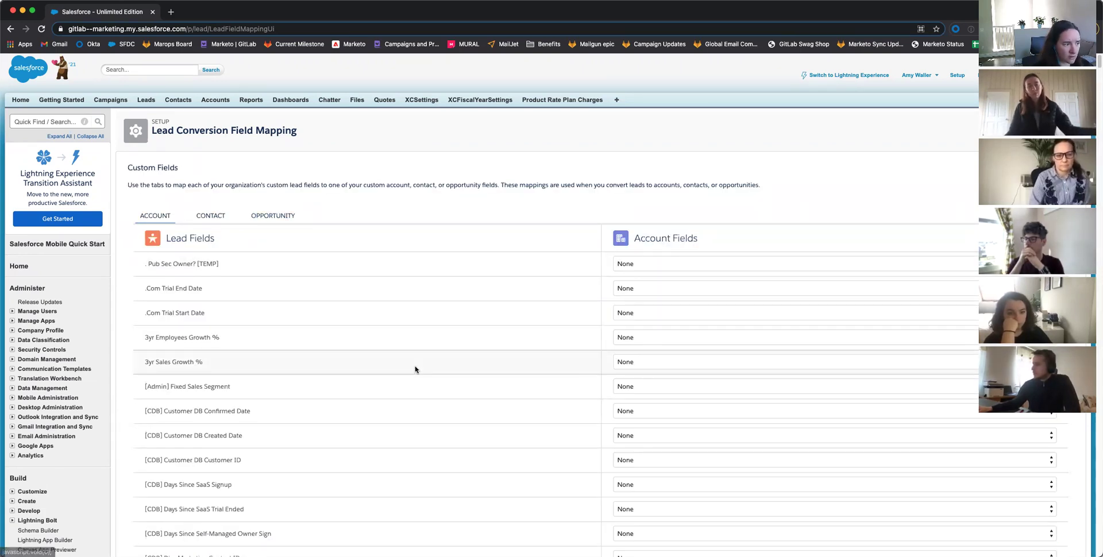
scroll(421, 389, "down", 20)
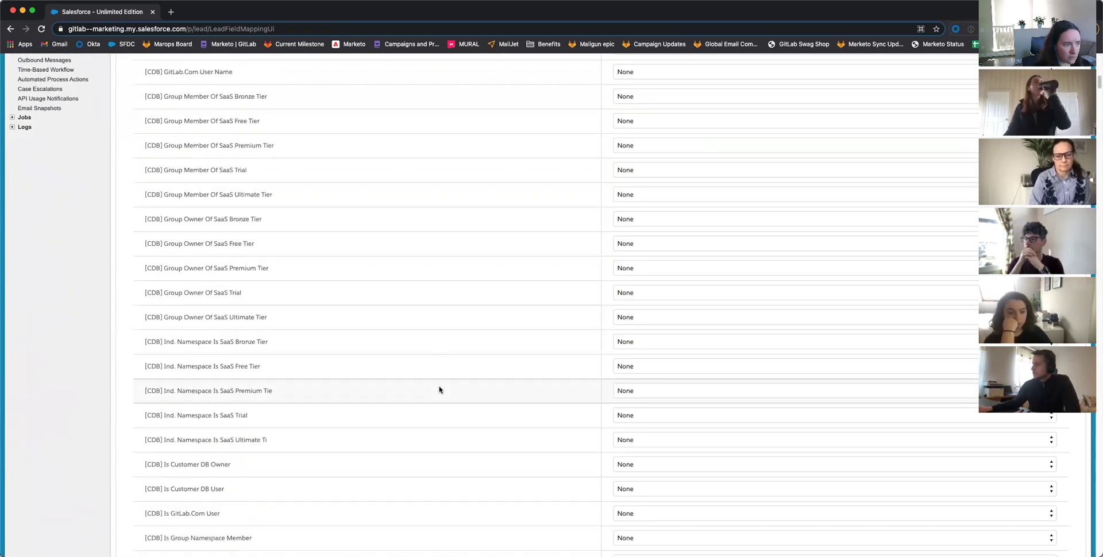
scroll(451, 390, "down", 10)
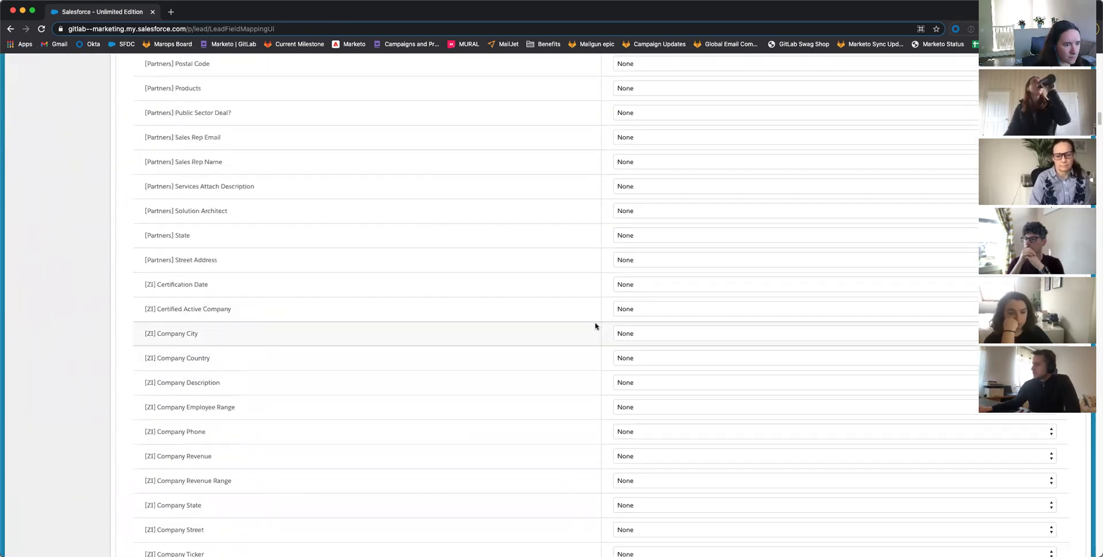
Step: Examine the account fields available for mapping [ZI] Company City, leaving the mapping at None
left_click(659, 332)
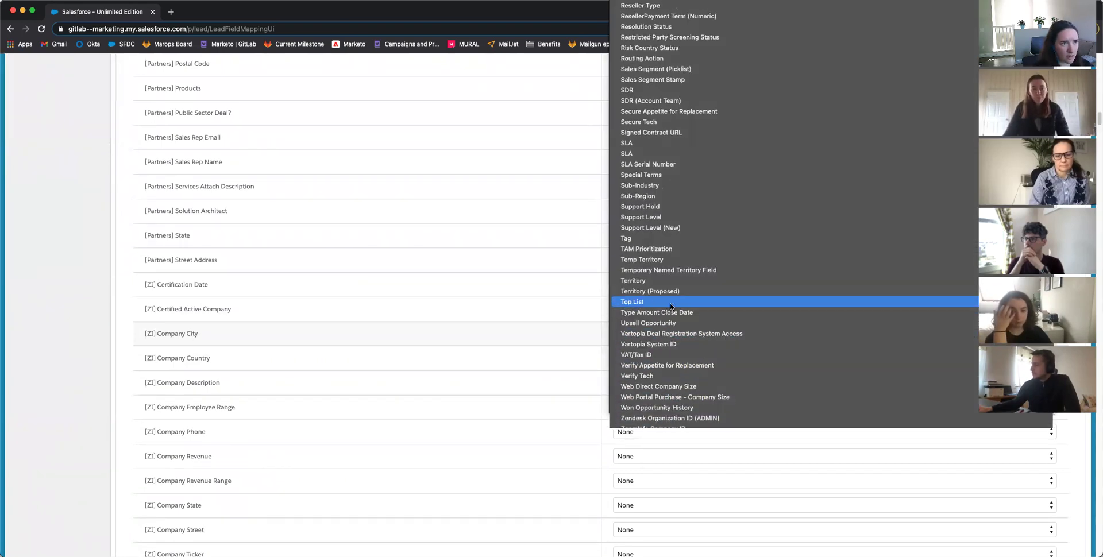
scroll(670, 307, "up", 15)
scroll(706, 393, "up", 15)
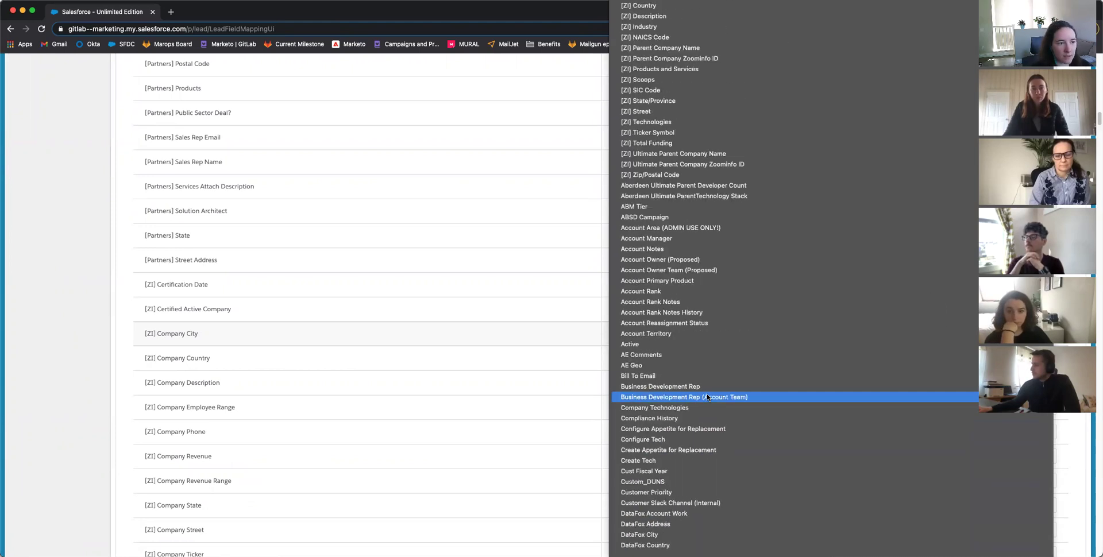
scroll(697, 129, "up", 1)
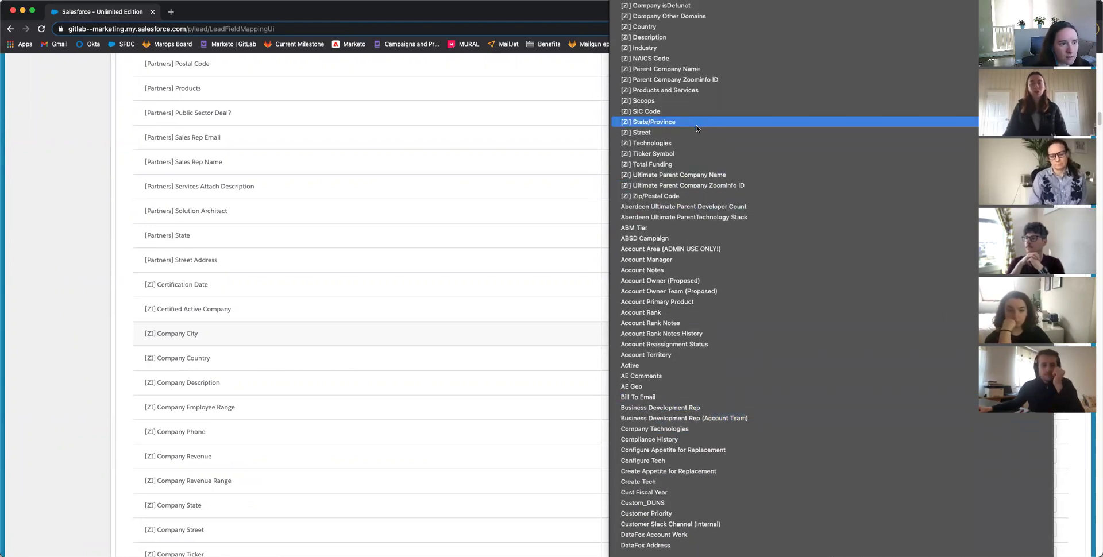
scroll(690, 107, "up", 2)
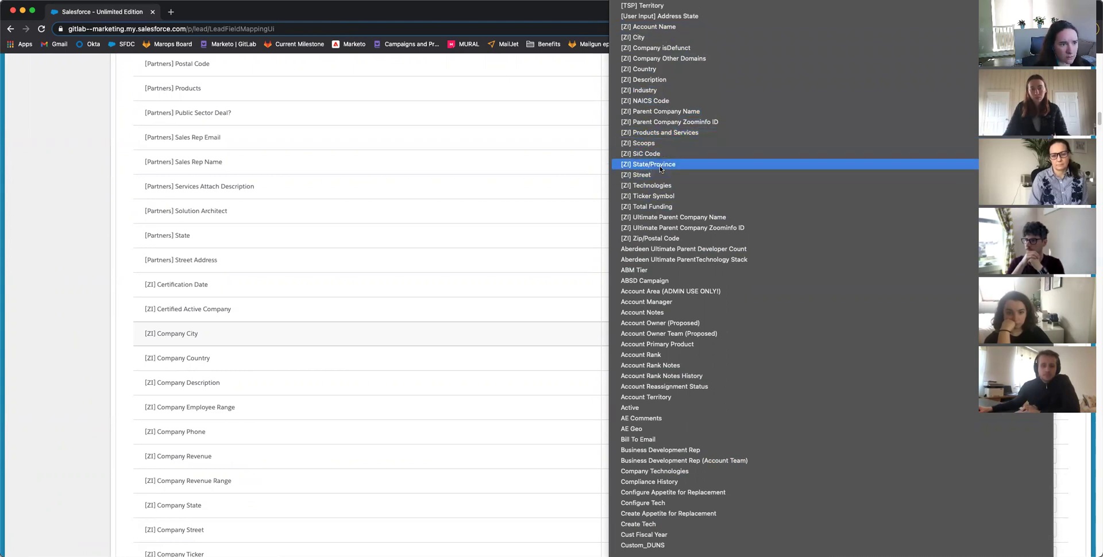
left_click(517, 343)
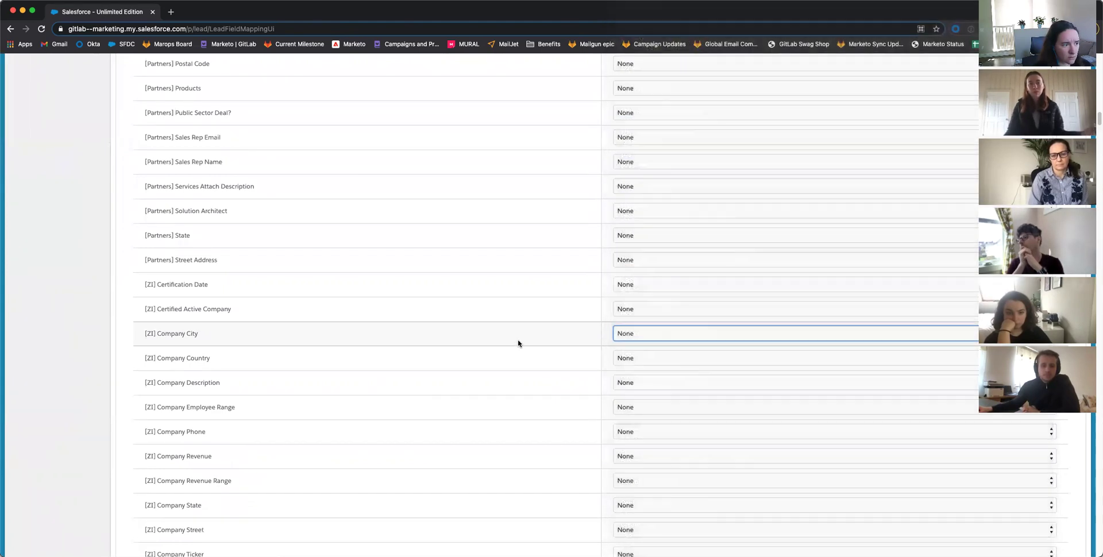
Step: Examine the account fields available for mapping [ZI] Company Country without choosing one
left_click(634, 359)
key("Escape")
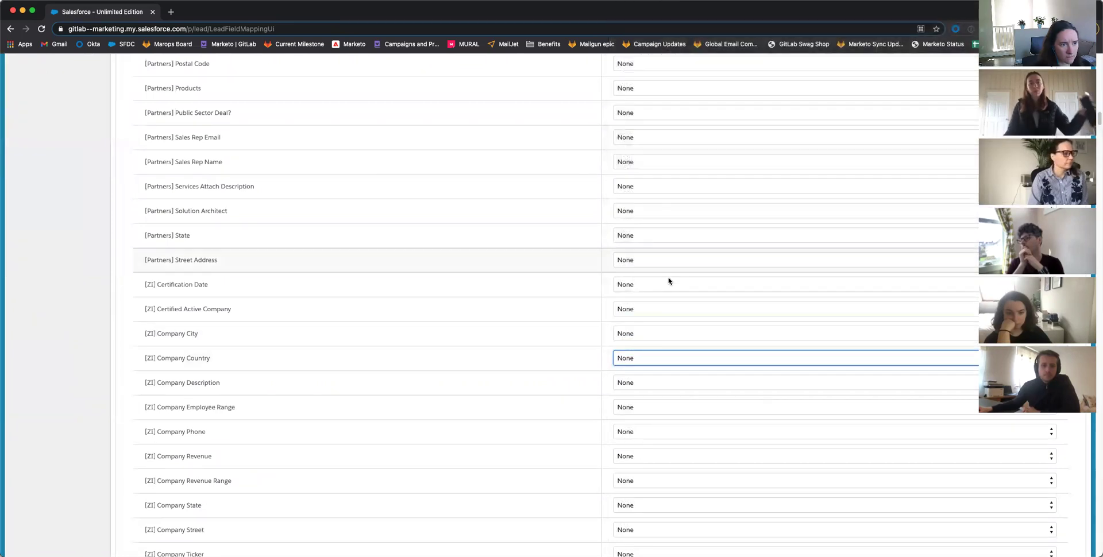
left_click(641, 362)
scroll(666, 230, "up", 15)
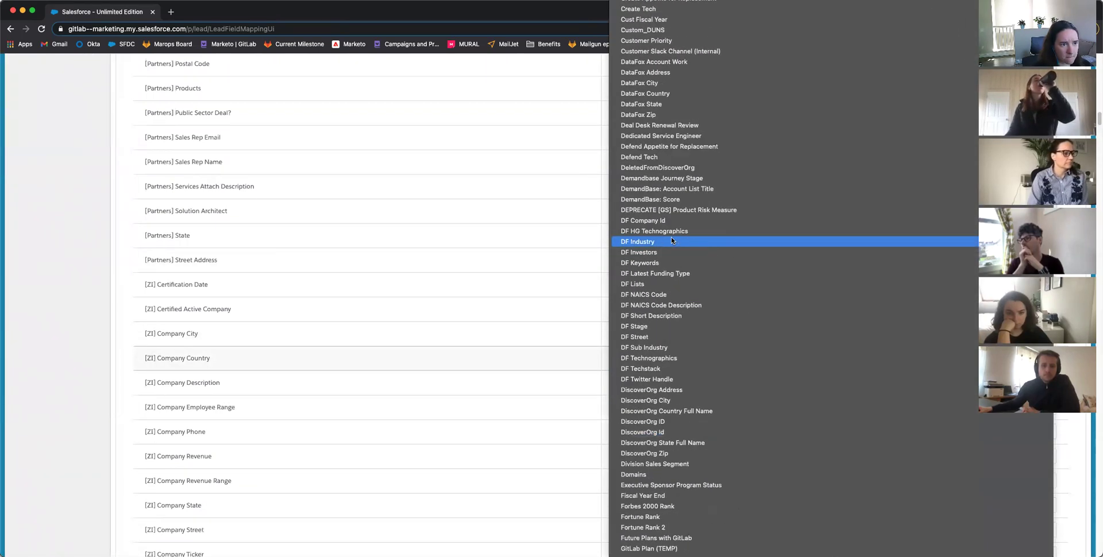
scroll(672, 242, "up", 2)
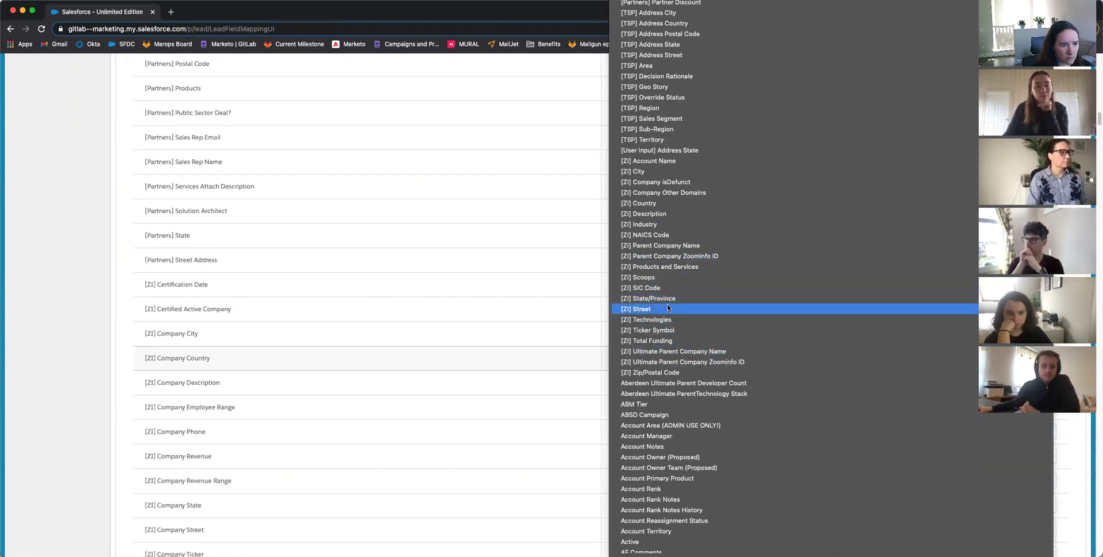
left_click(537, 325)
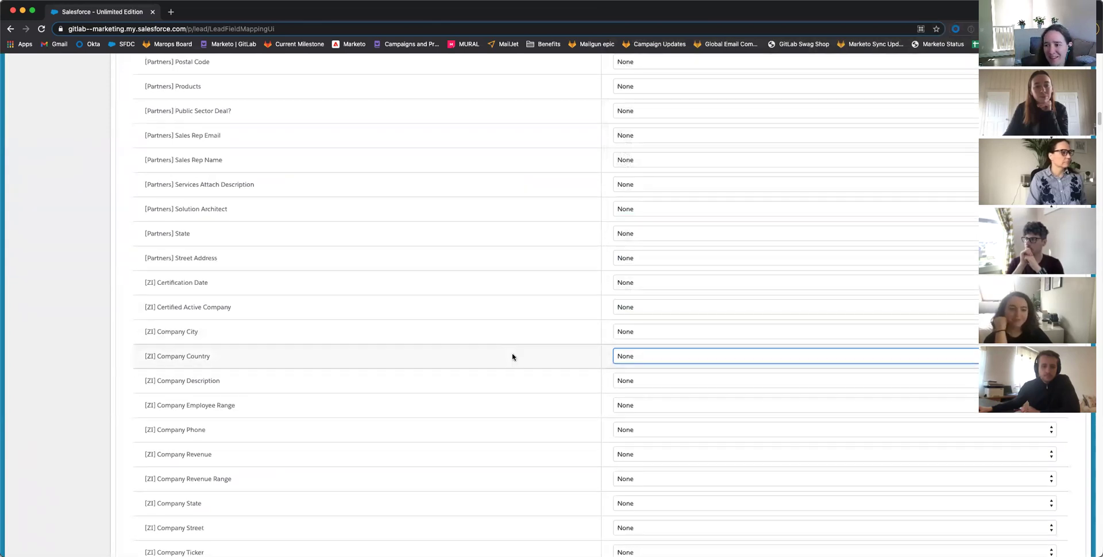
Step: Look through the whole list of lead-to-account custom field mappings and return to its beginning
scroll(968, 188, "up", 15)
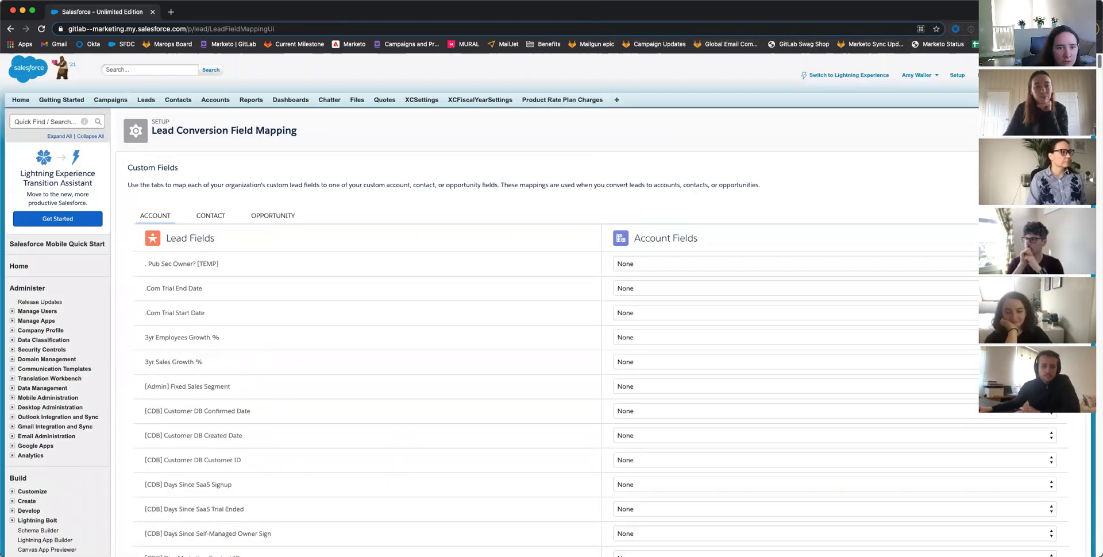
scroll(552, 304, "down", 20)
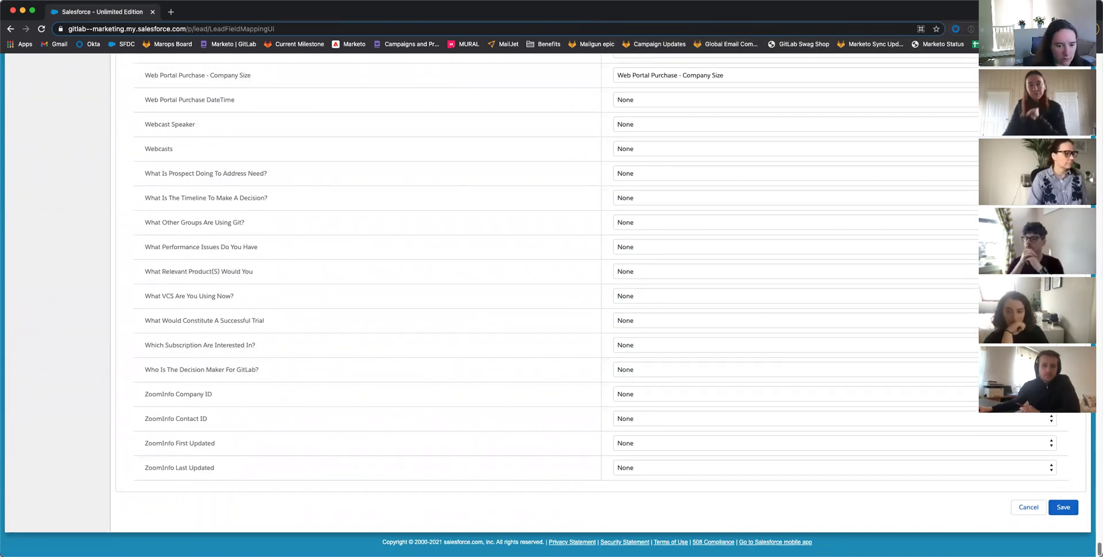
scroll(551, 287, "up", 20)
scroll(552, 305, "down", 10)
scroll(551, 305, "up", 6)
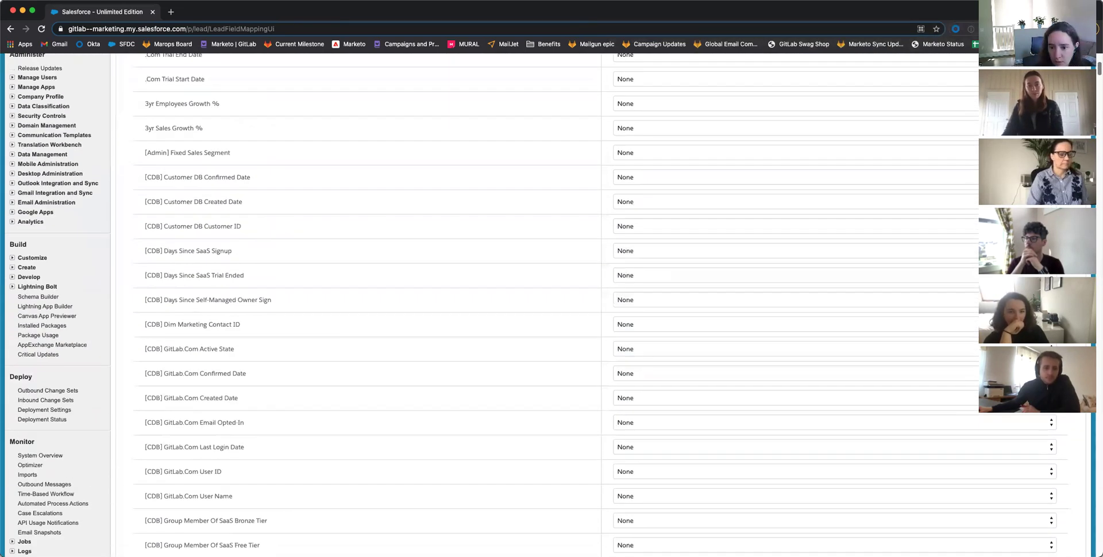
scroll(472, 224, "up", 3)
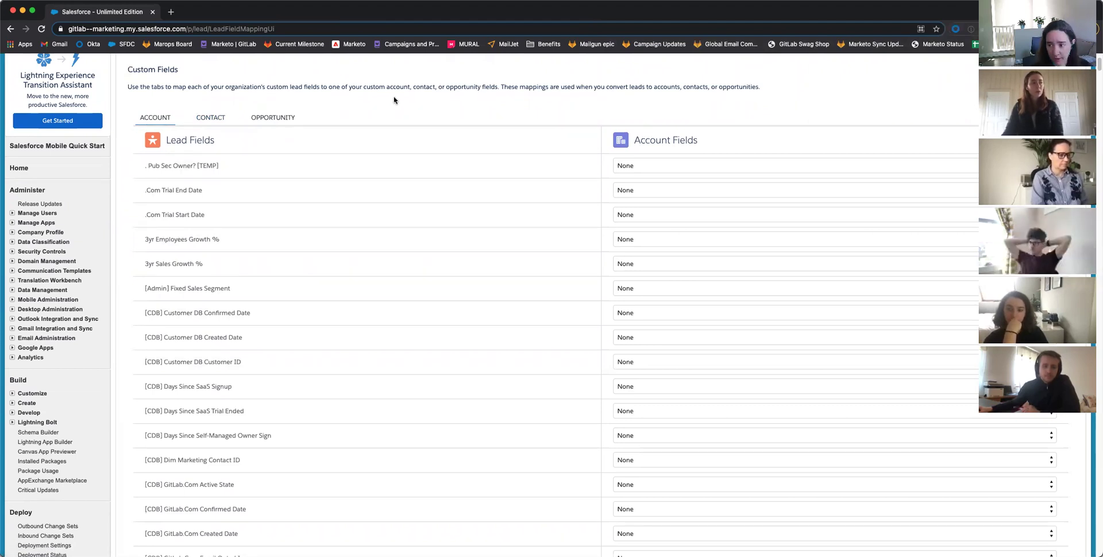
Step: Open Marketo in a new browser tab and go to Field Management in its admin area
left_click(172, 12)
left_click(355, 43)
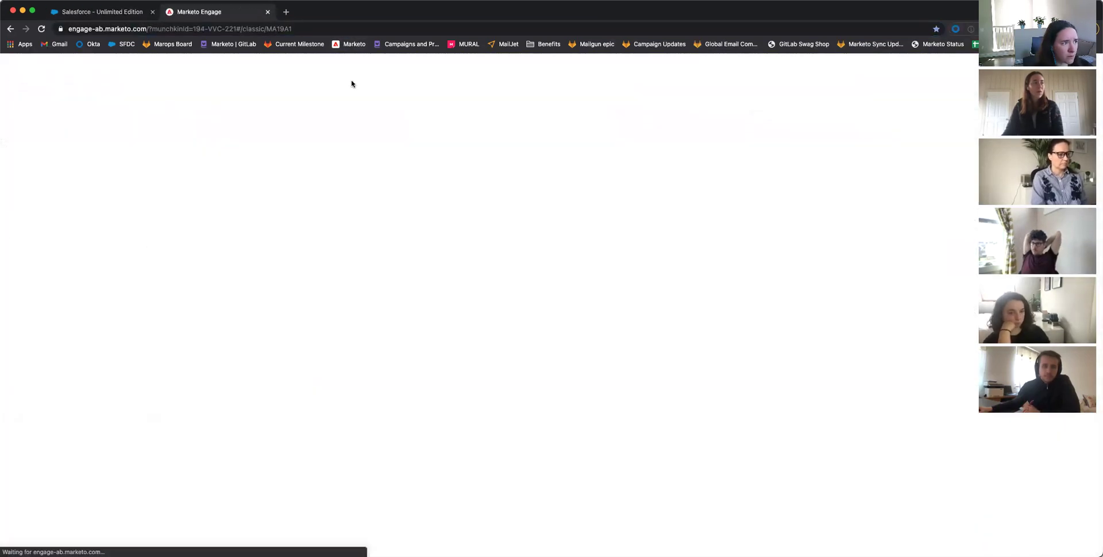
left_click(319, 65)
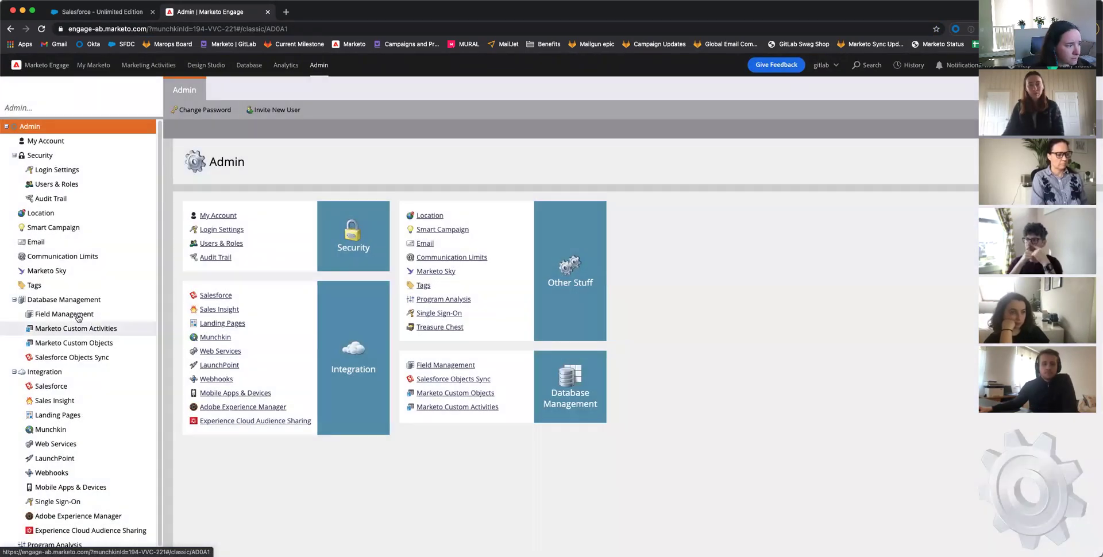
left_click(78, 317)
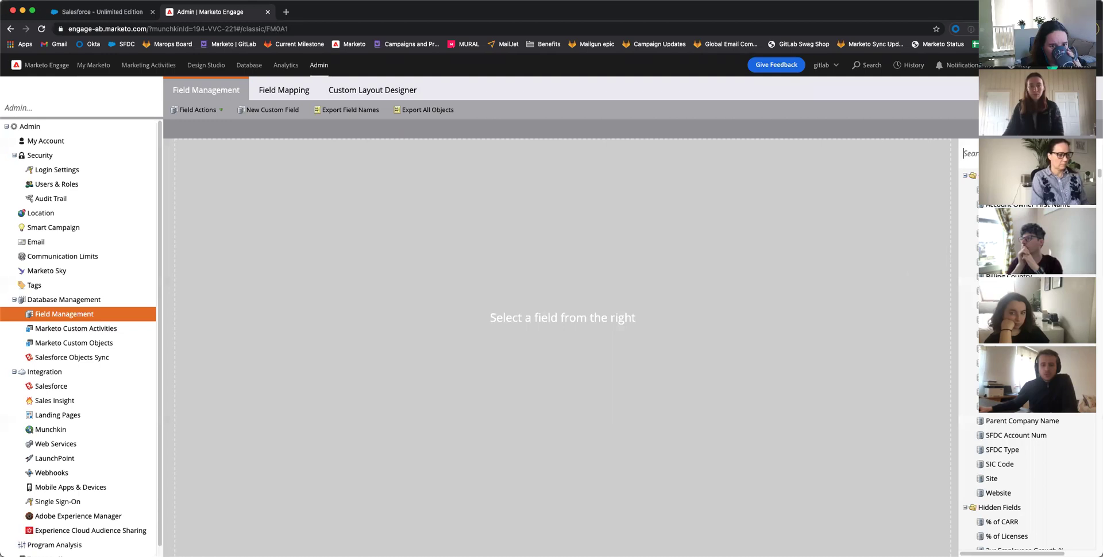
Step: Collapse the leading field groups, open the City field, and examine its CRM field map for SFDC Lead and Contact
left_click(965, 175)
left_click(964, 190)
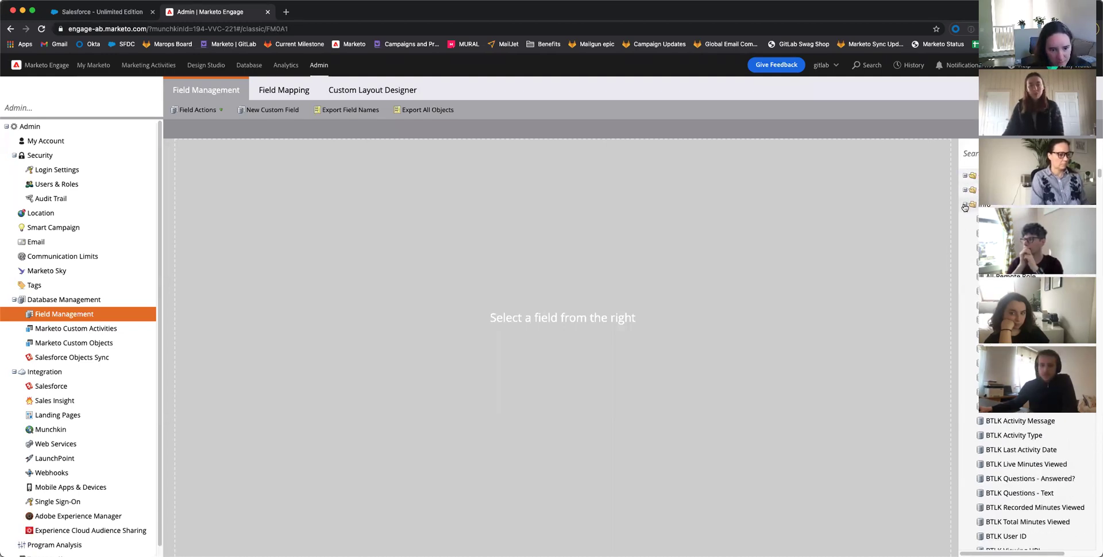
scroll(977, 241, "down", 4)
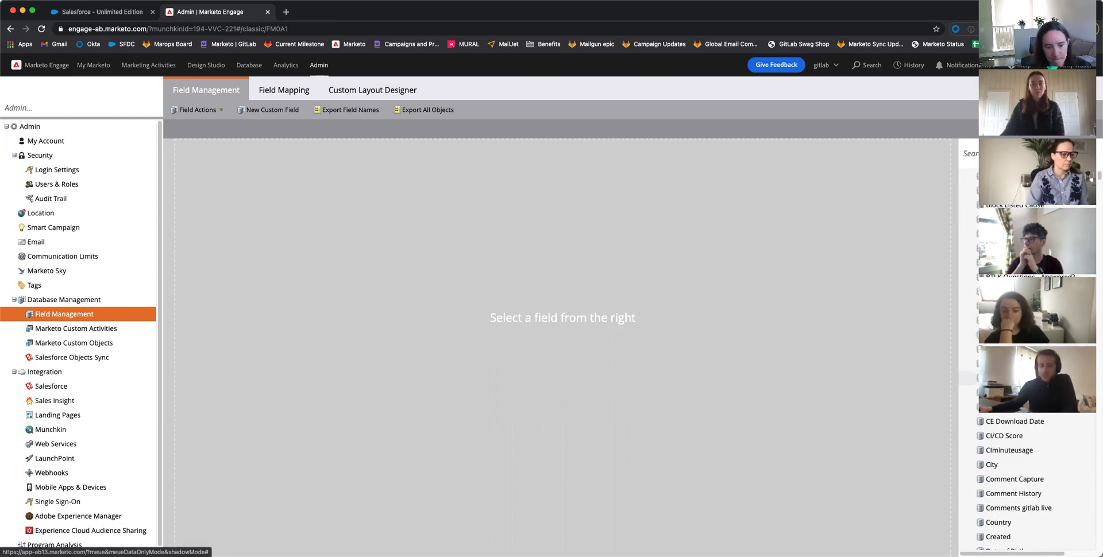
left_click(1005, 466)
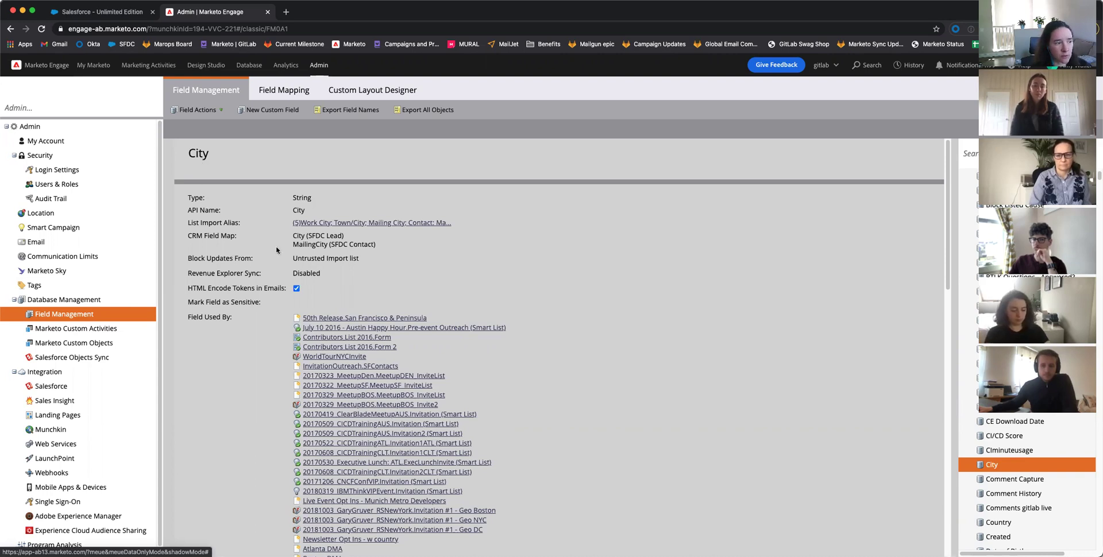
left_click_drag(202, 237, 378, 251)
left_click(377, 251)
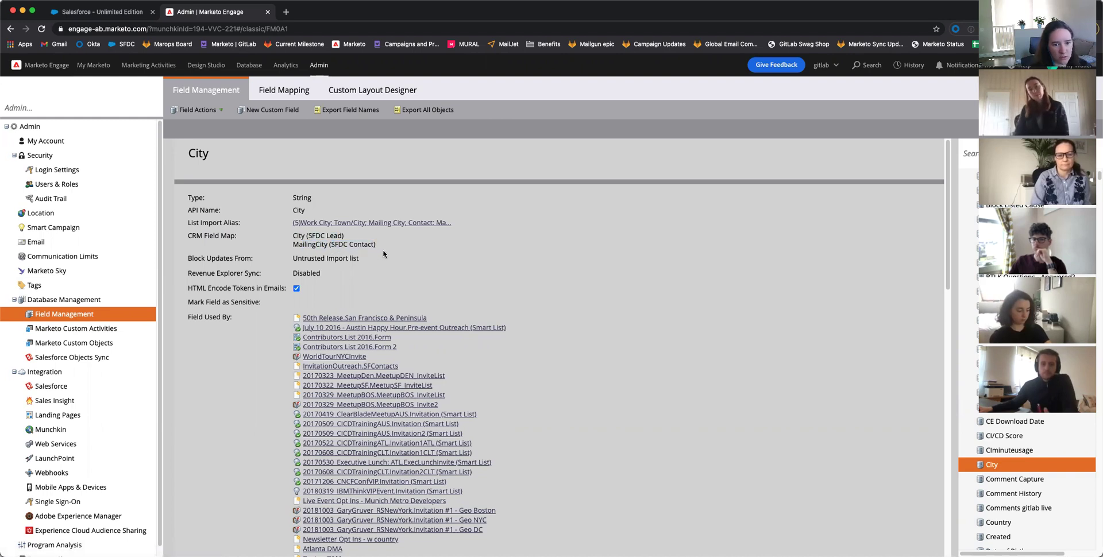
Step: Switch back to Salesforce and open the Outbound Change Sets page
left_click(99, 12)
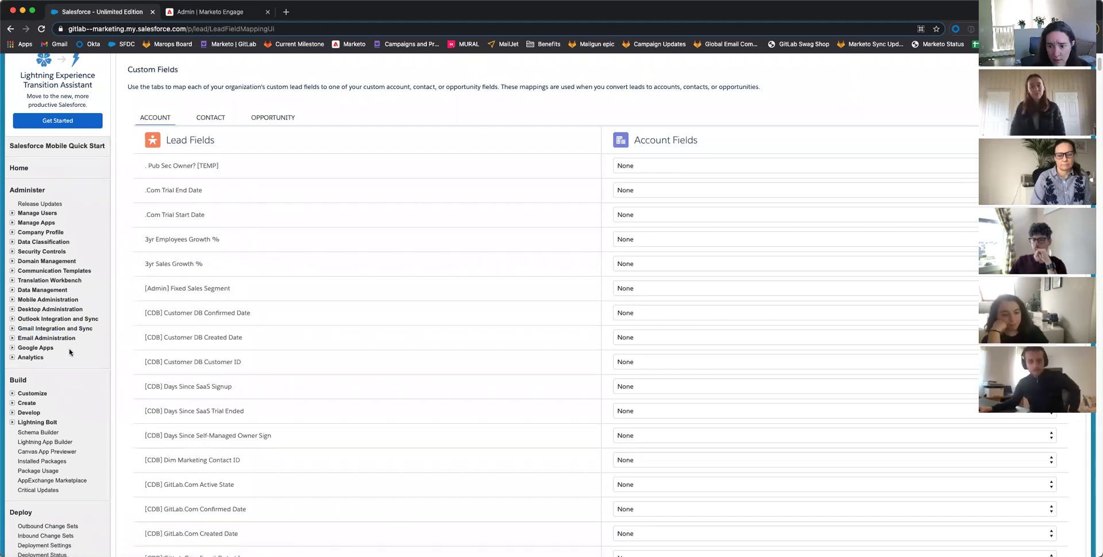
scroll(56, 340, "down", 1)
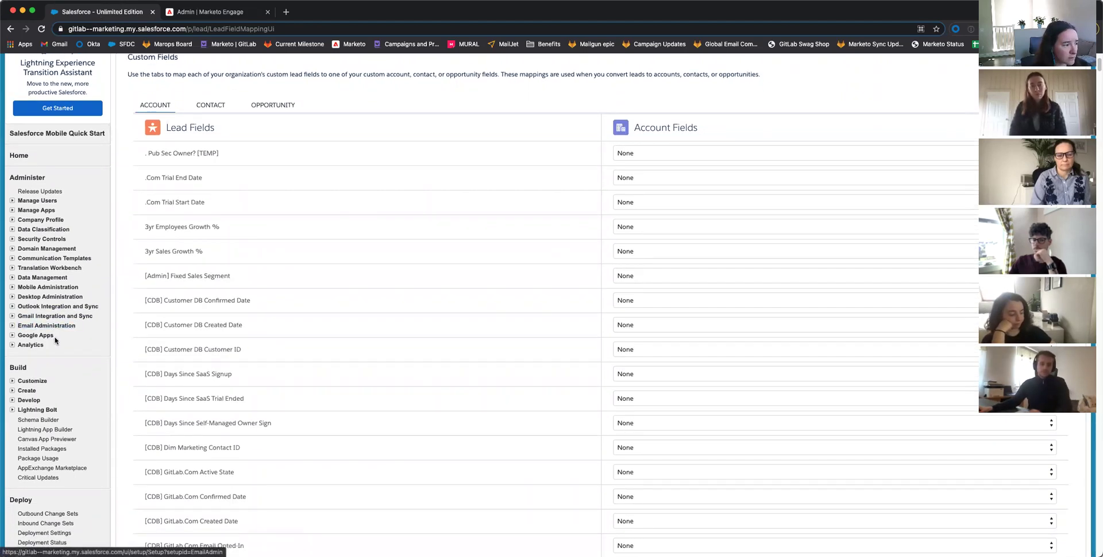
scroll(56, 340, "down", 3)
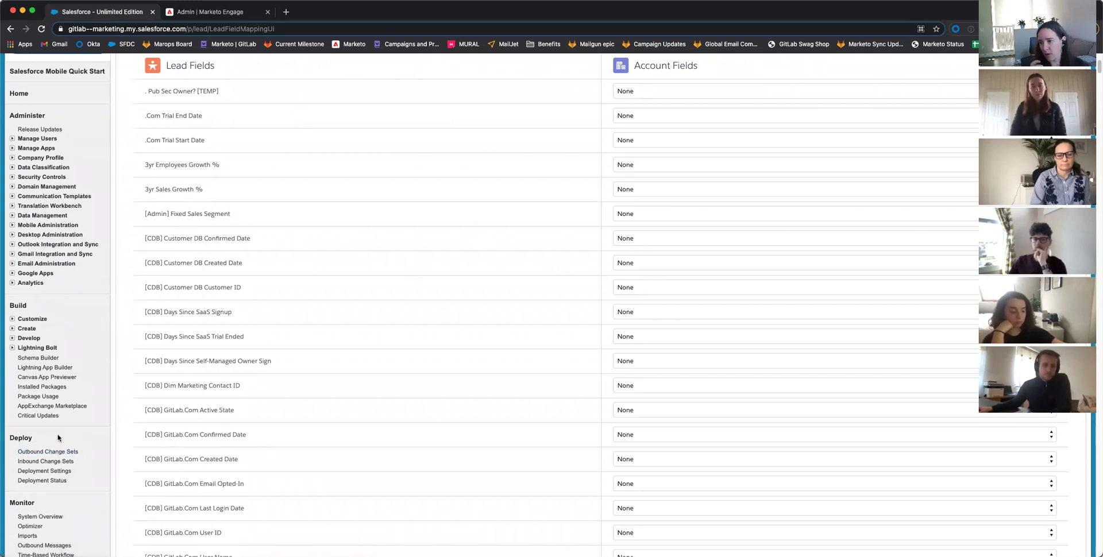
left_click(35, 452)
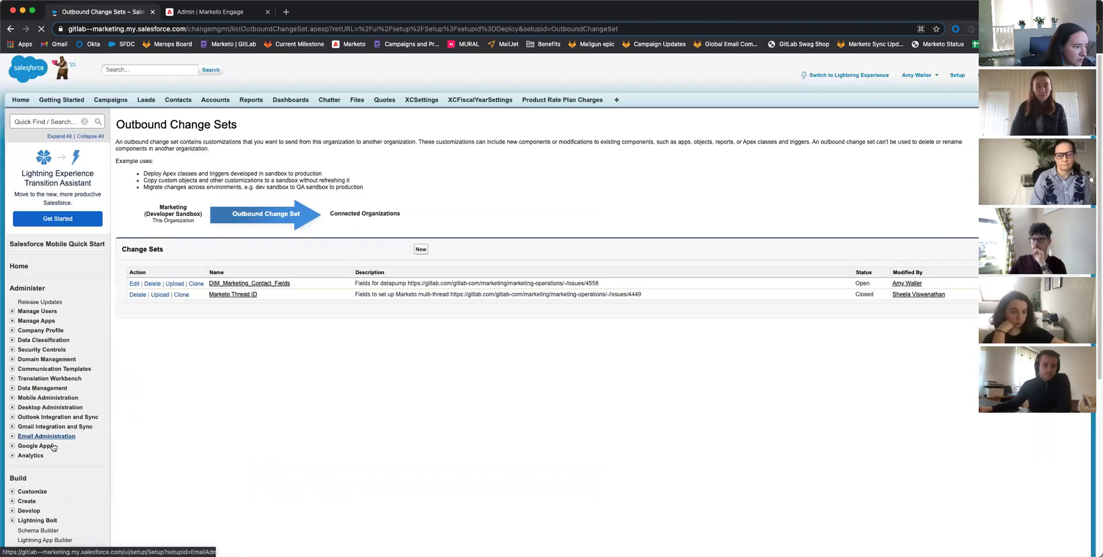
scroll(60, 433, "down", 5)
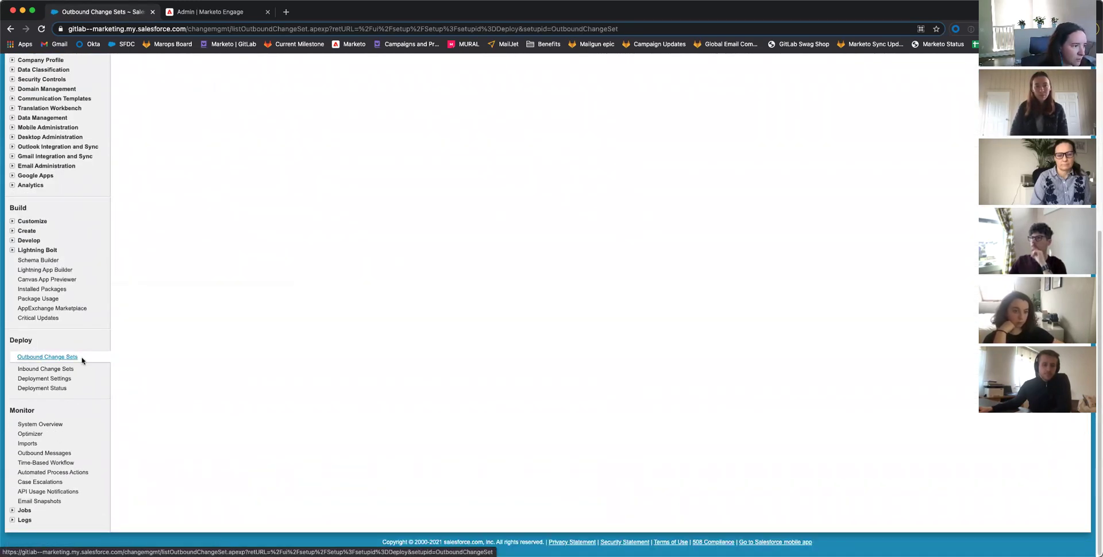
scroll(337, 376, "up", 5)
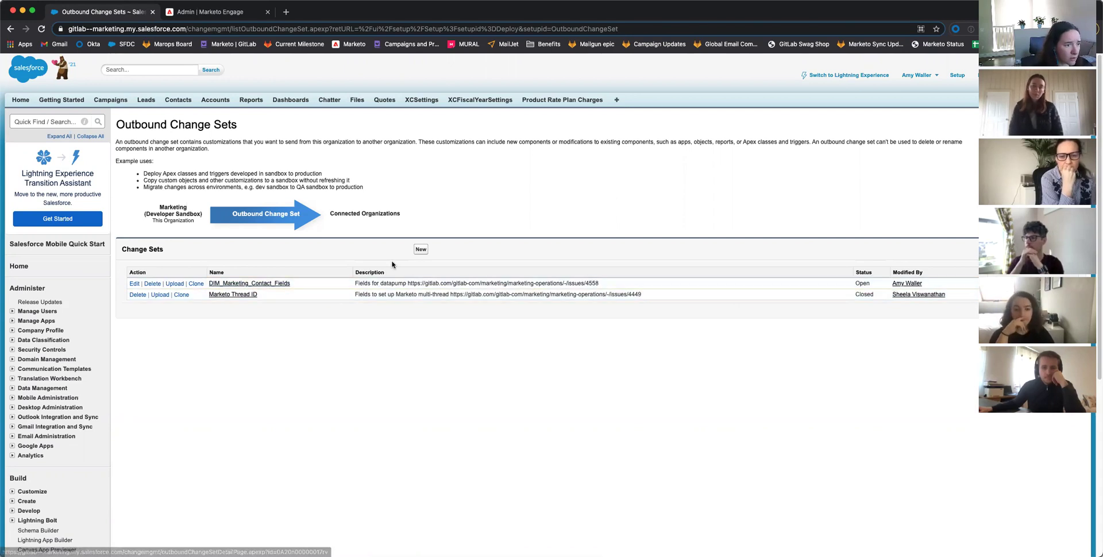
left_click(420, 249)
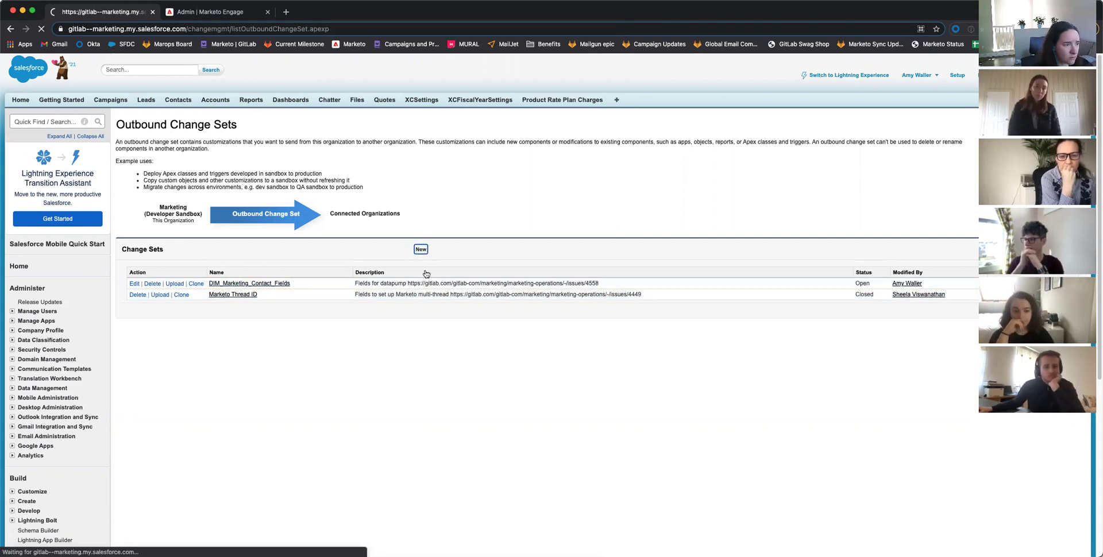
left_click(354, 175)
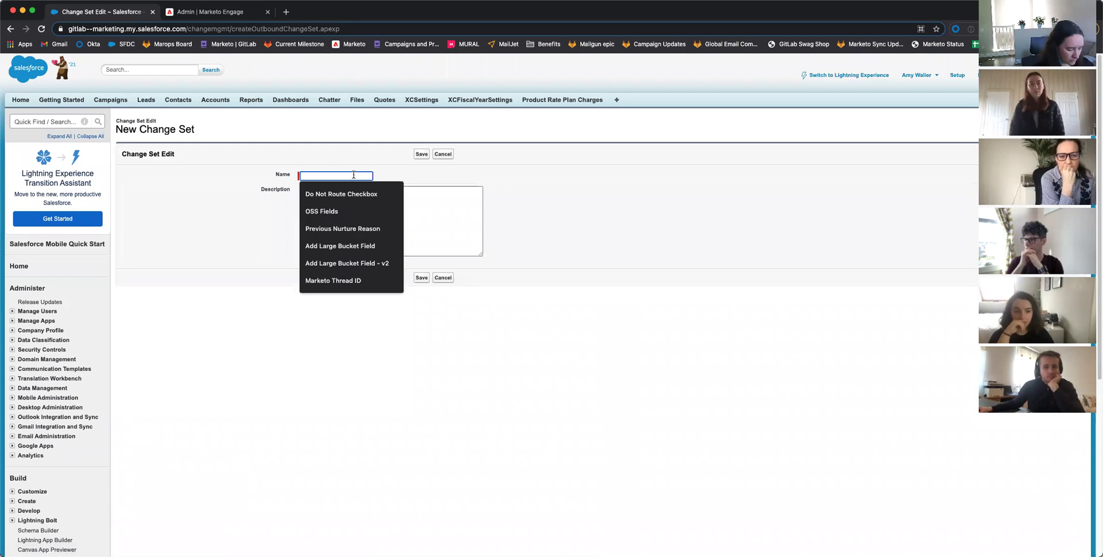
type("Allocadia")
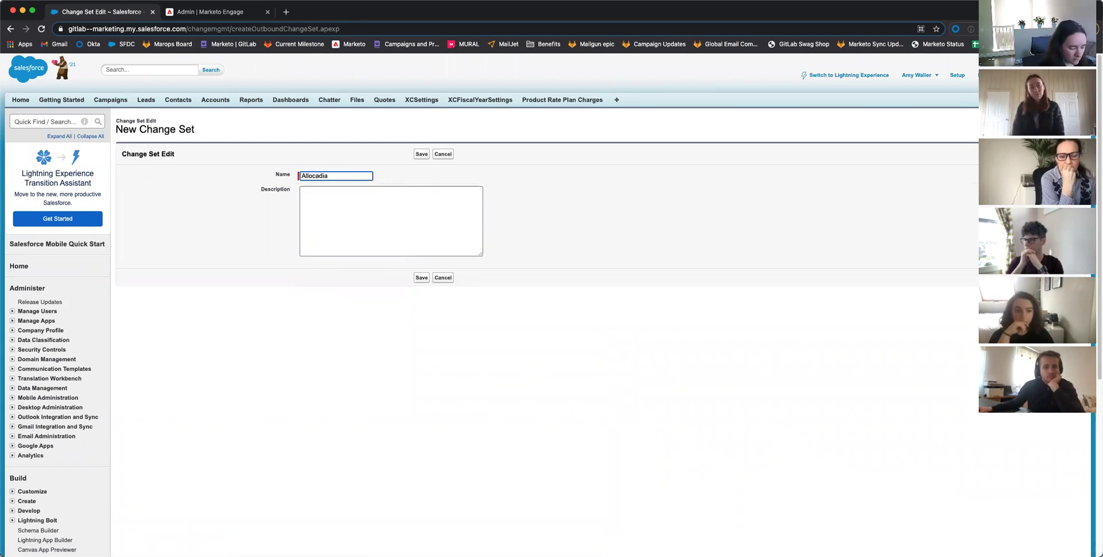
type(" Campaign Field")
left_click(397, 214)
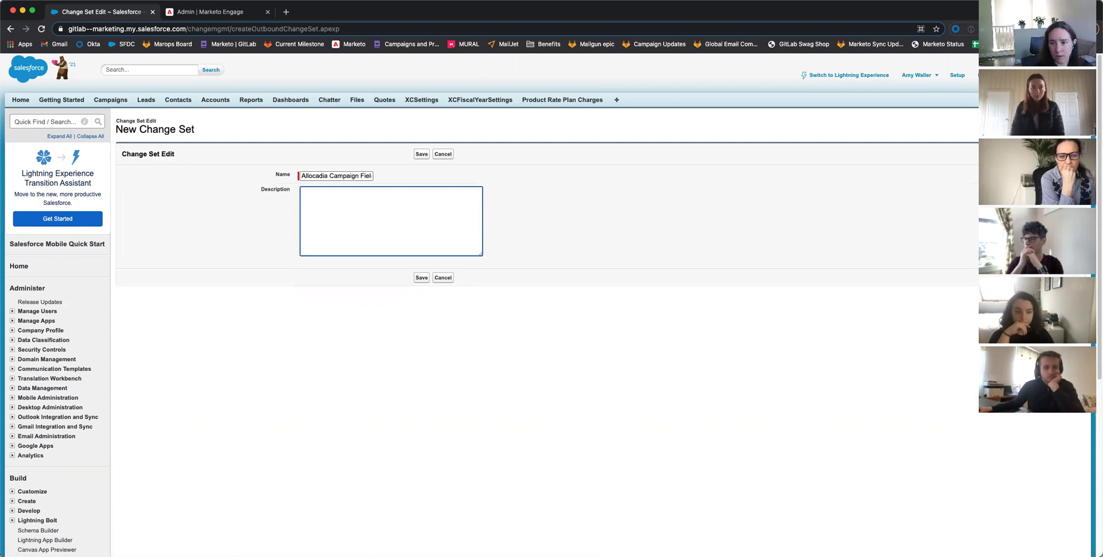
key("super+Tab")
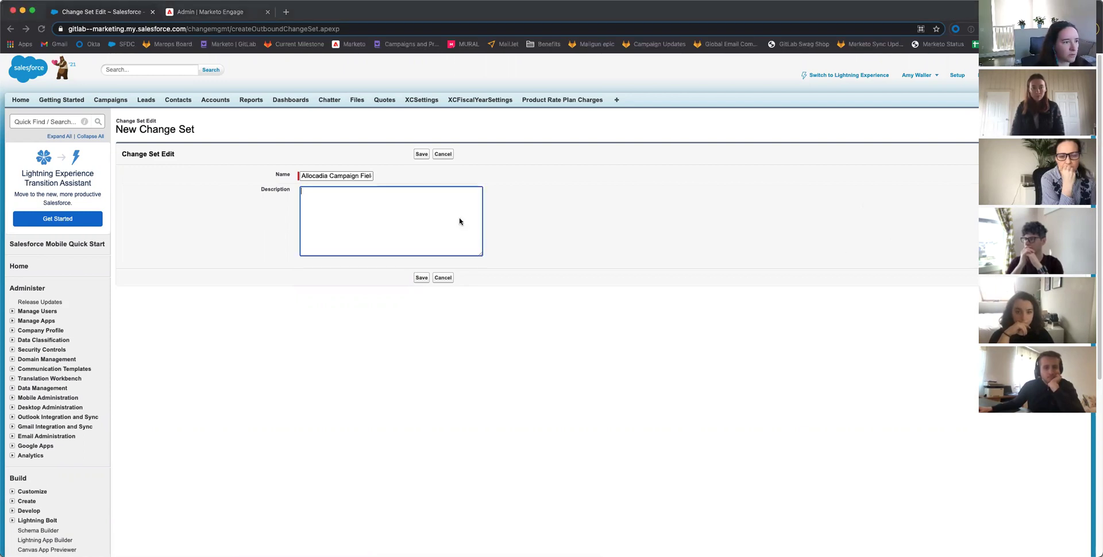
left_click(458, 219)
type("https://gitlab.com/gitlab-com/marketing/marketing-operations/-/issues/4459")
left_click(421, 278)
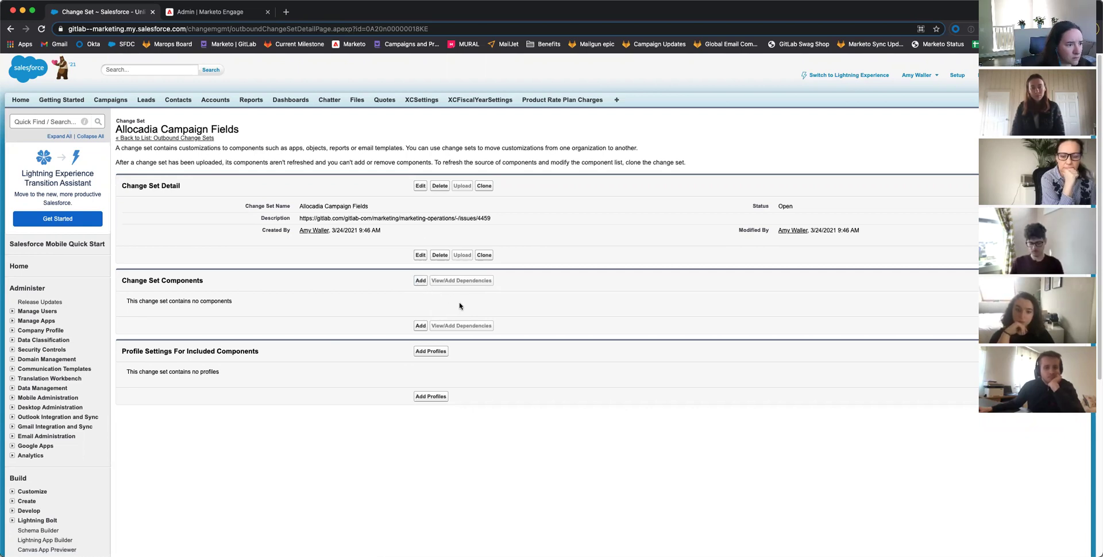
Step: Add the Campaign custom field In Person / Virtual to the change set's components
left_click(421, 281)
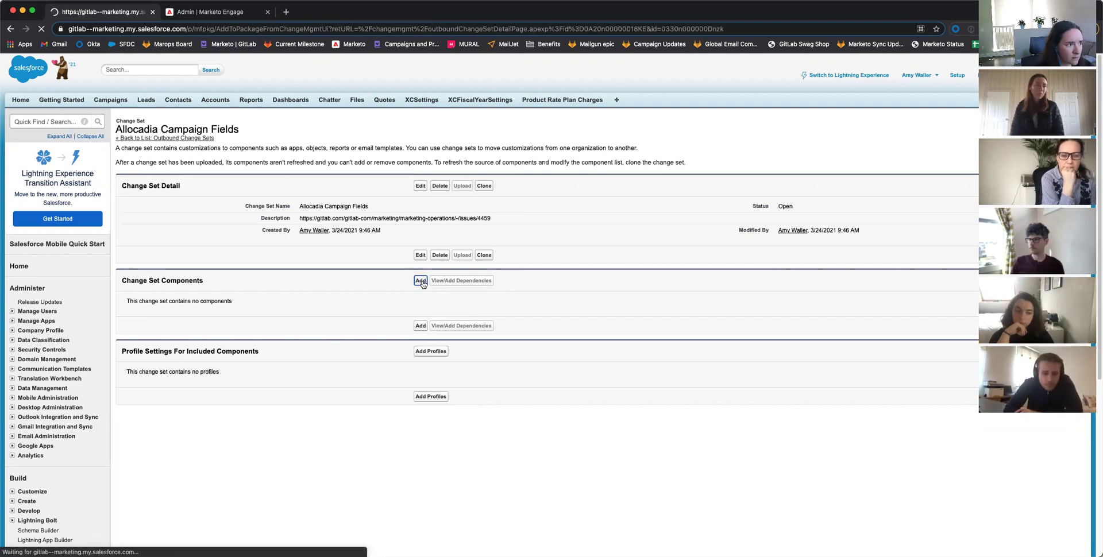
left_click(270, 189)
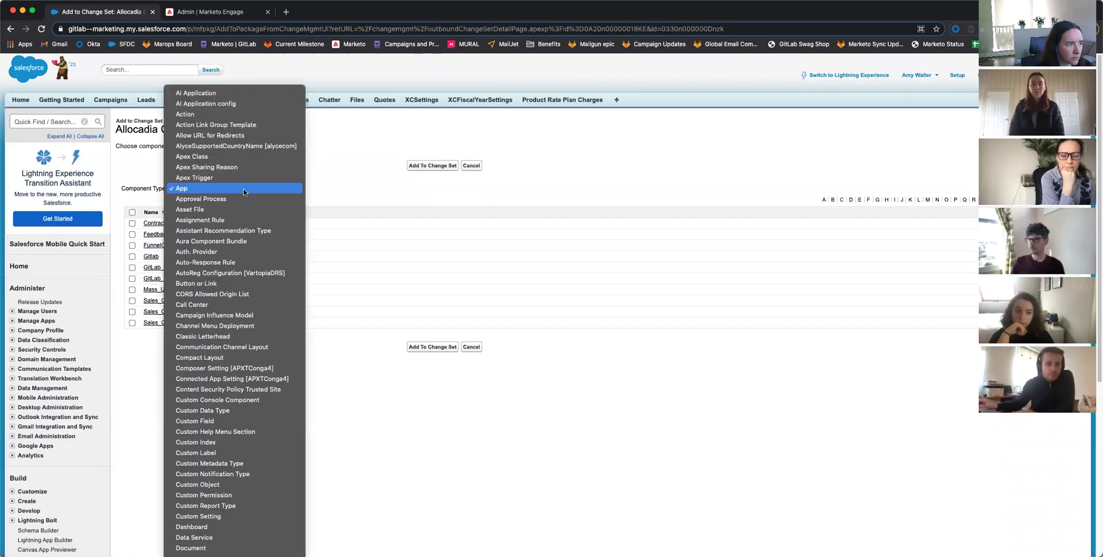
scroll(223, 451, "down", 5)
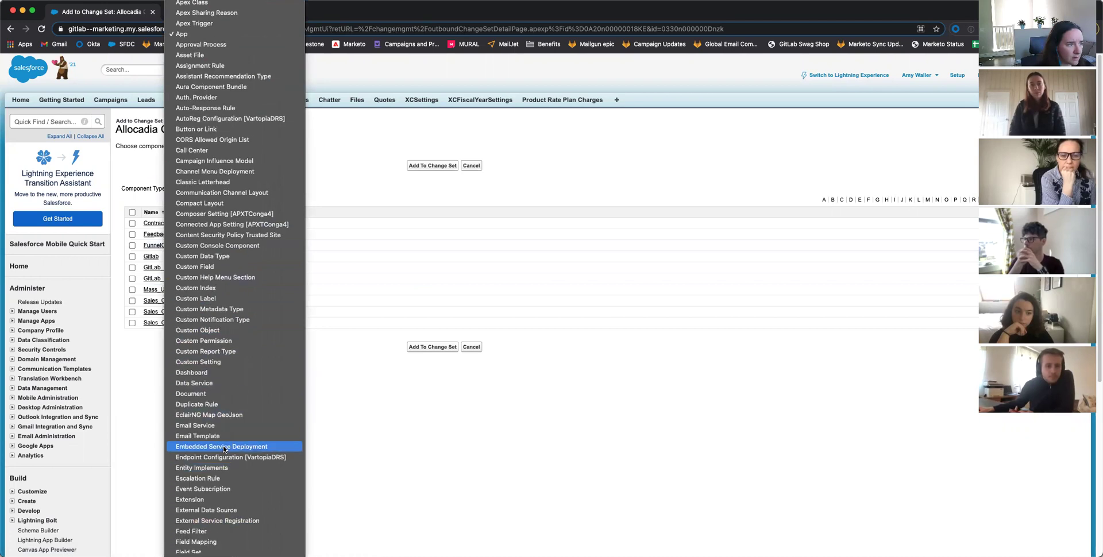
scroll(227, 396, "down", 8)
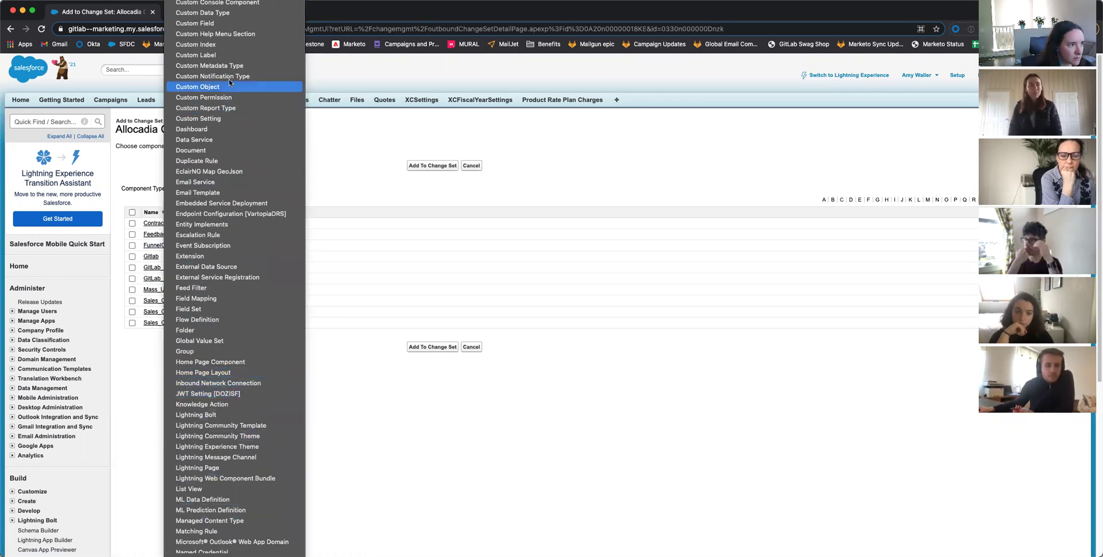
left_click(229, 23)
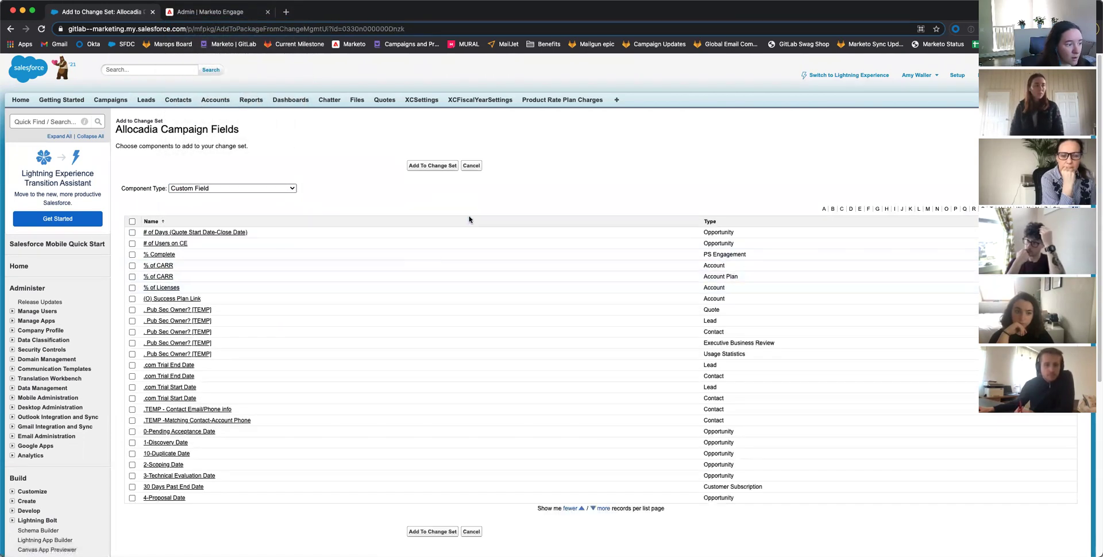
left_click(895, 210)
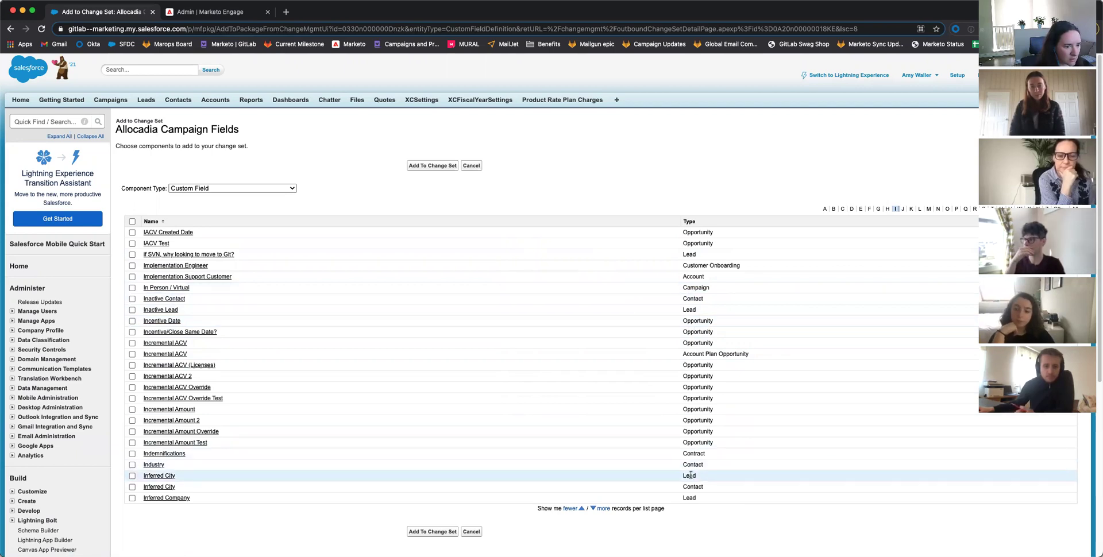
left_click(132, 478)
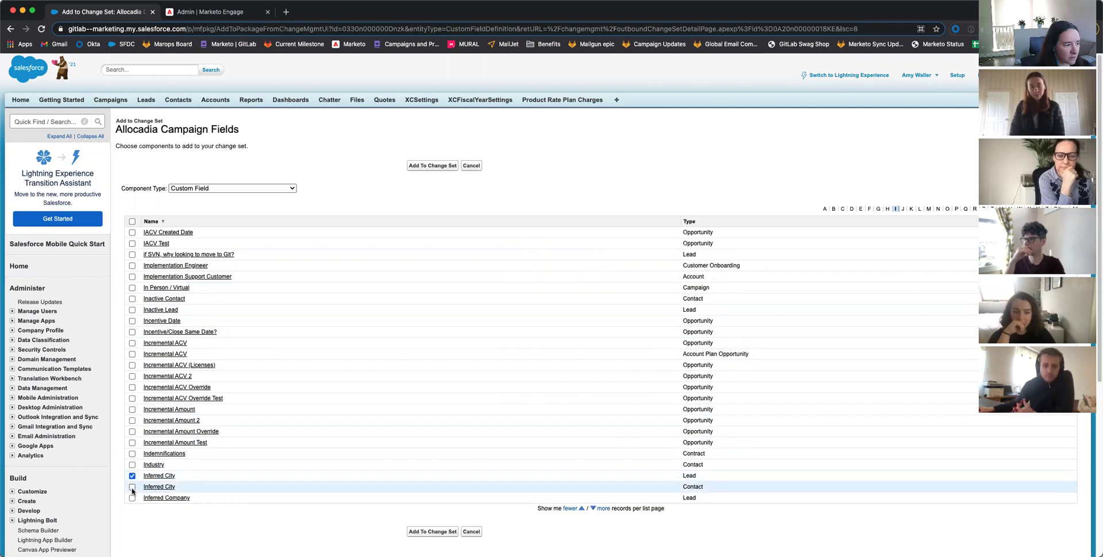
left_click(132, 487)
left_click(132, 476)
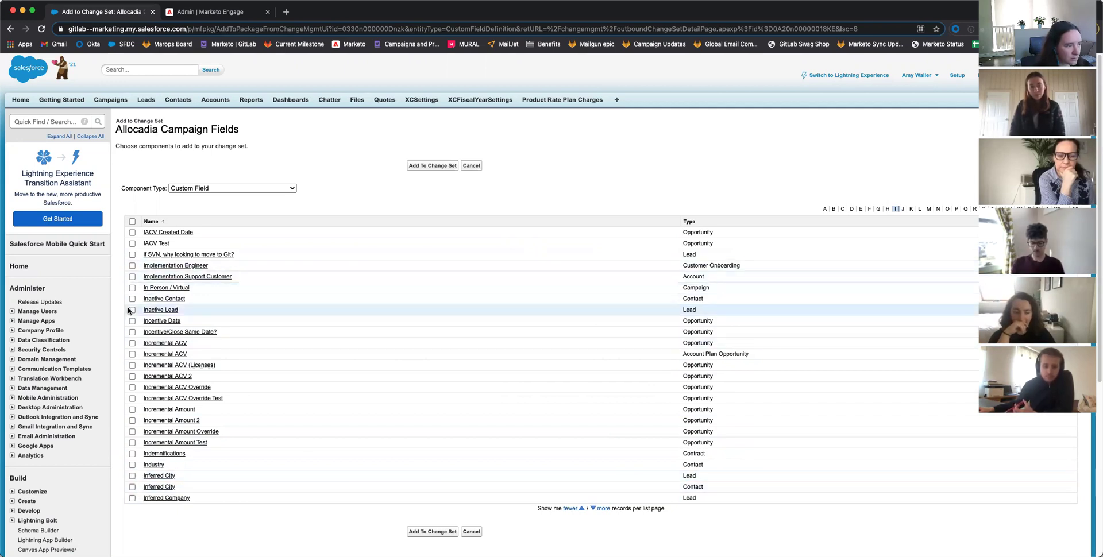
left_click(131, 288)
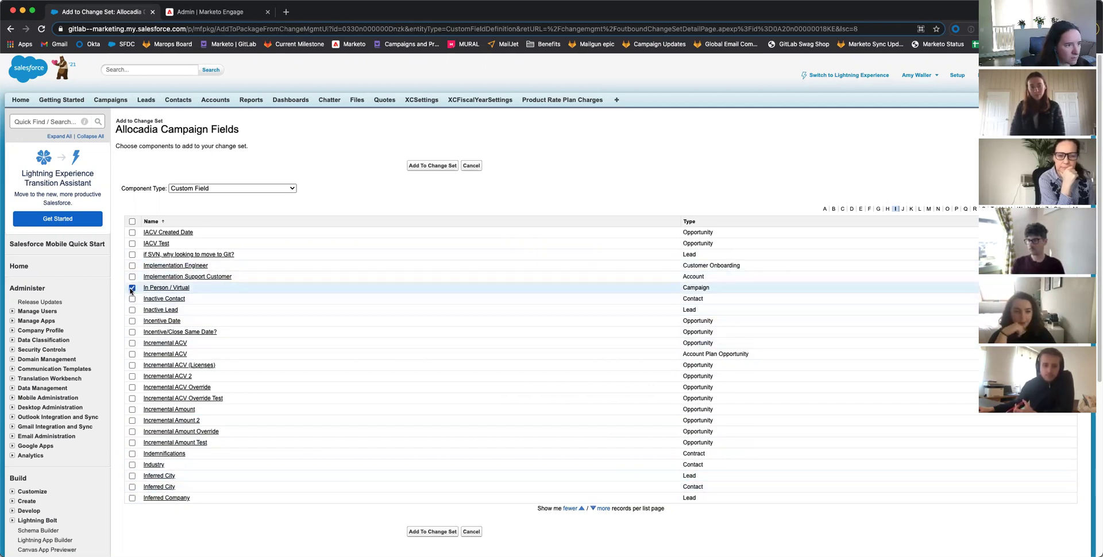
left_click(428, 166)
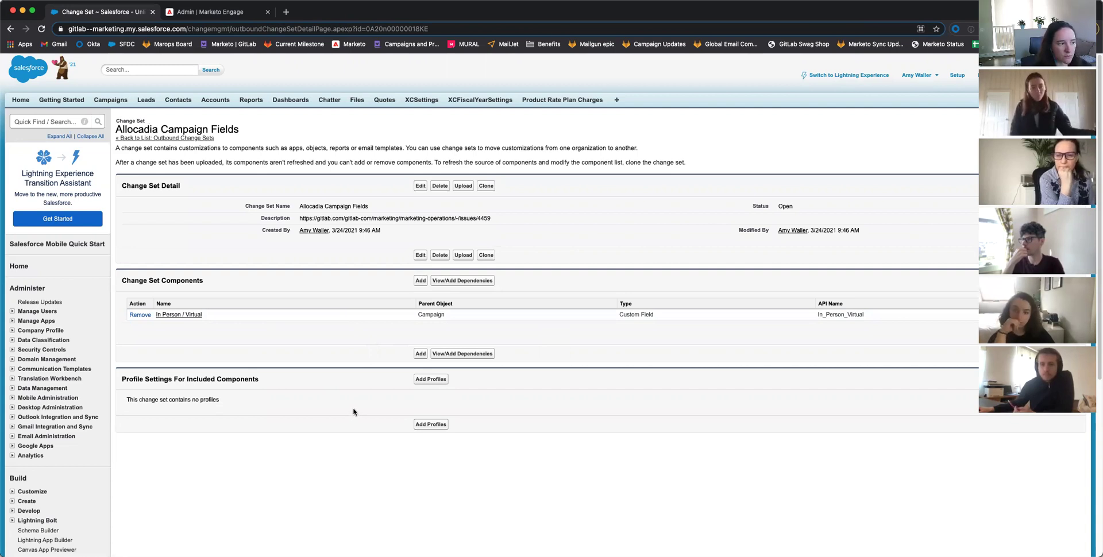
Step: Look through the profile settings available for the change set, search them for "marketo", and return without adding any profile
left_click(434, 383)
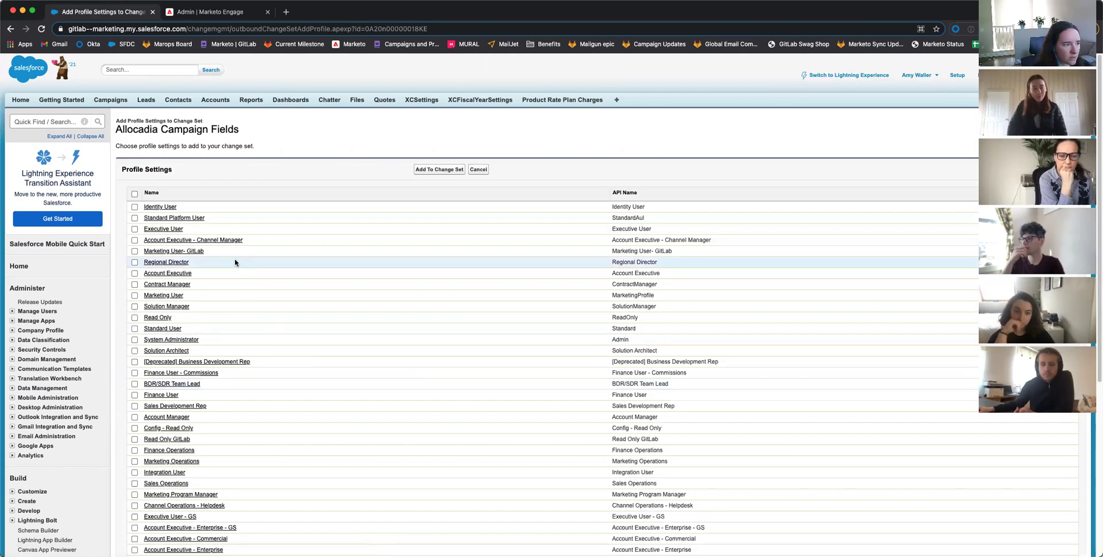
scroll(189, 402, "down", 5)
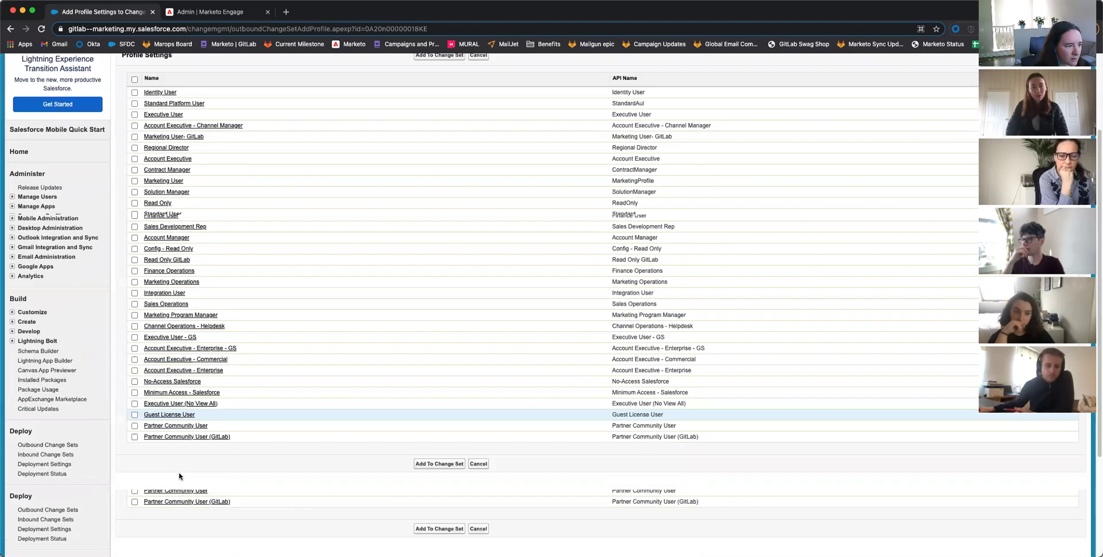
scroll(184, 437, "up", 3)
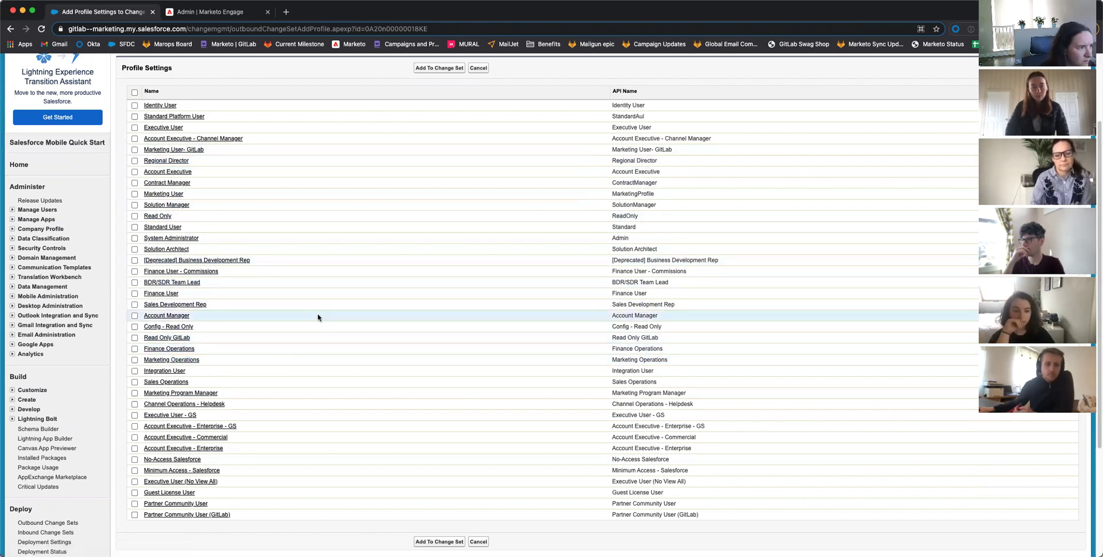
key("super+f")
type("marketo")
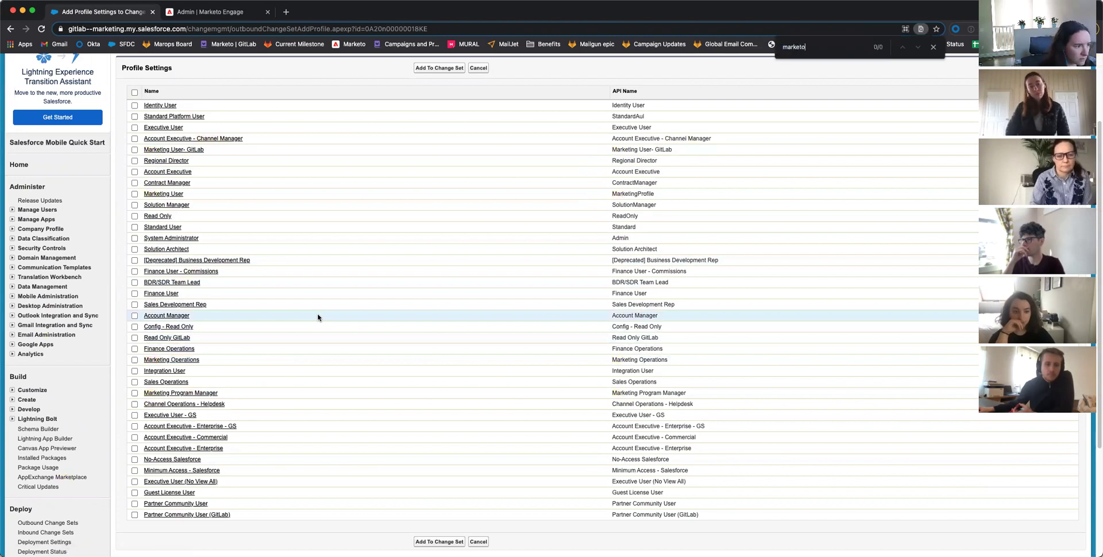
scroll(414, 308, "up", 5)
left_click(478, 169)
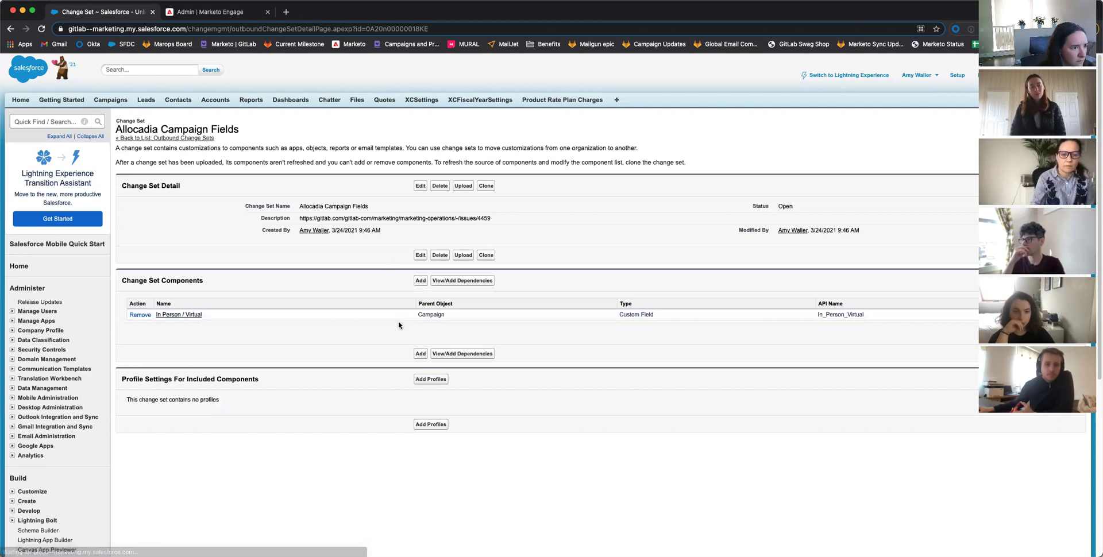
Step: Add the Marketo_User_Fields permission set to the change set's components
left_click(421, 281)
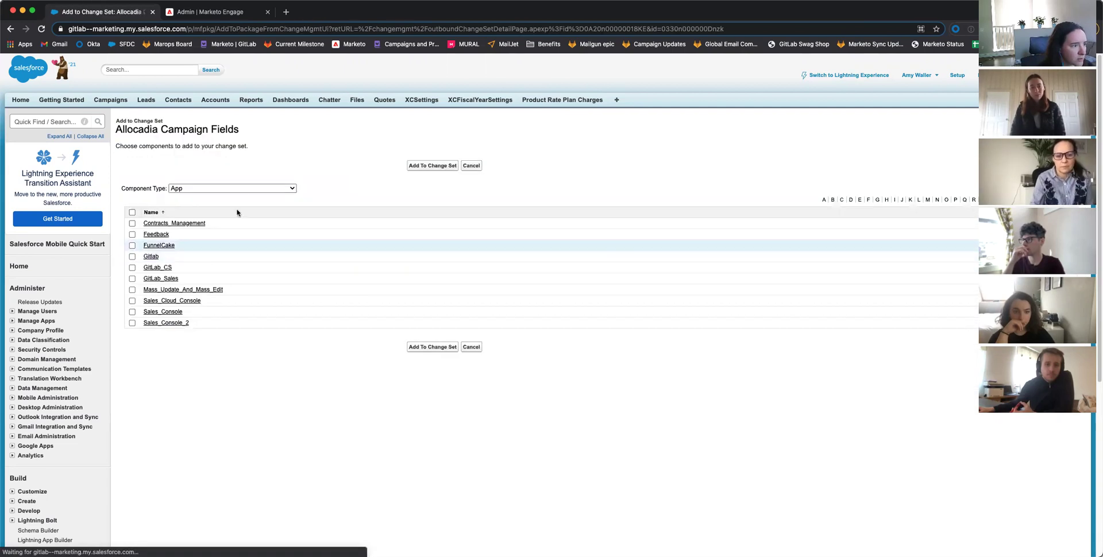
left_click(239, 190)
scroll(247, 347, "down", 12)
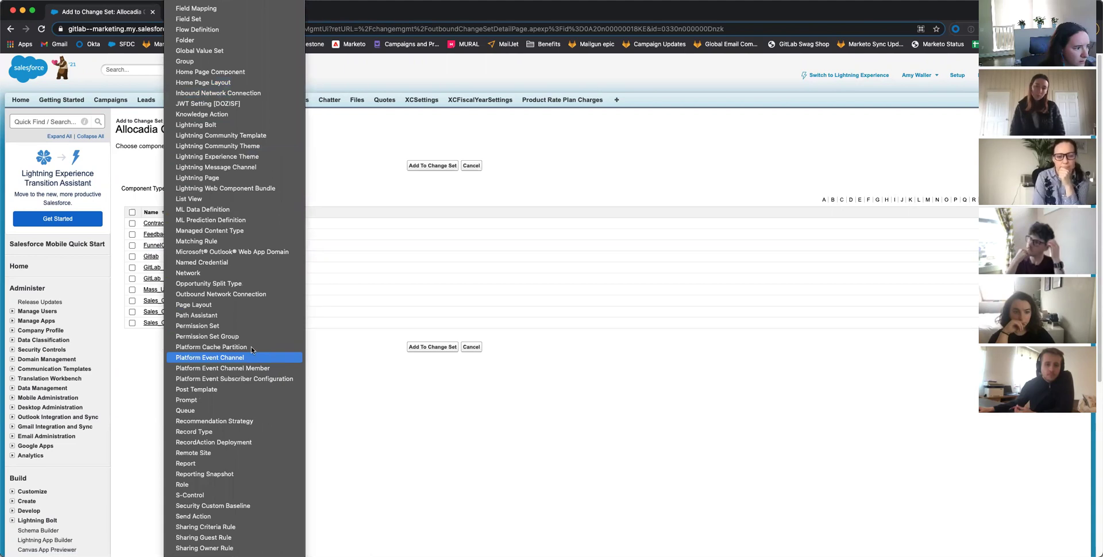
left_click(241, 326)
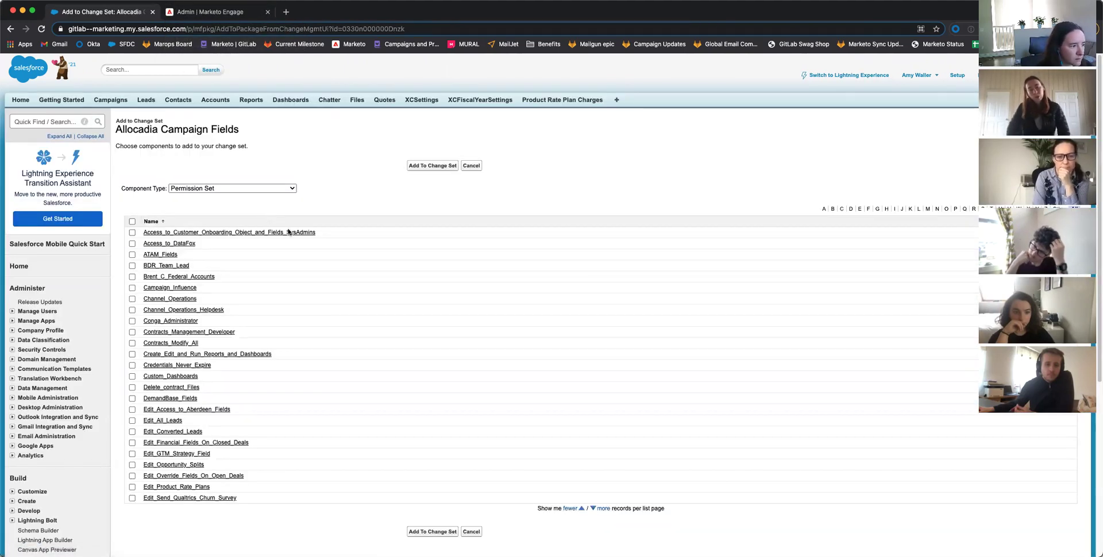
left_click(928, 209)
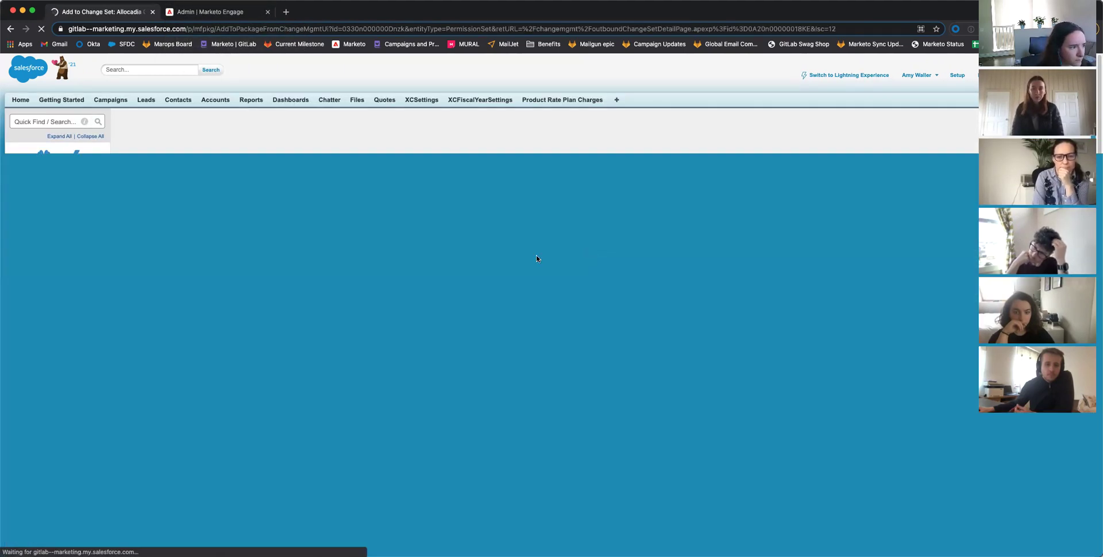
left_click(132, 256)
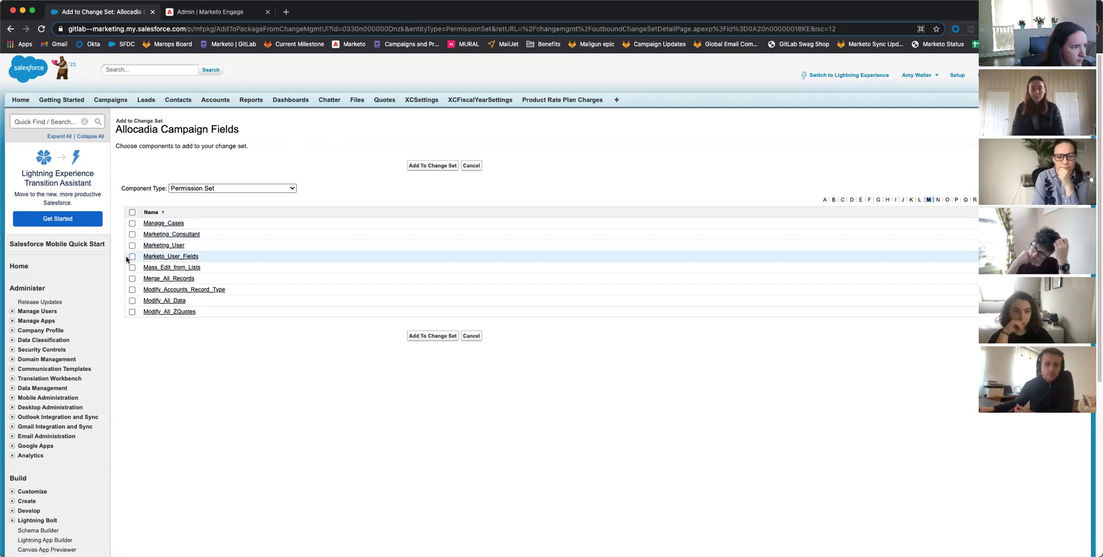
left_click(435, 337)
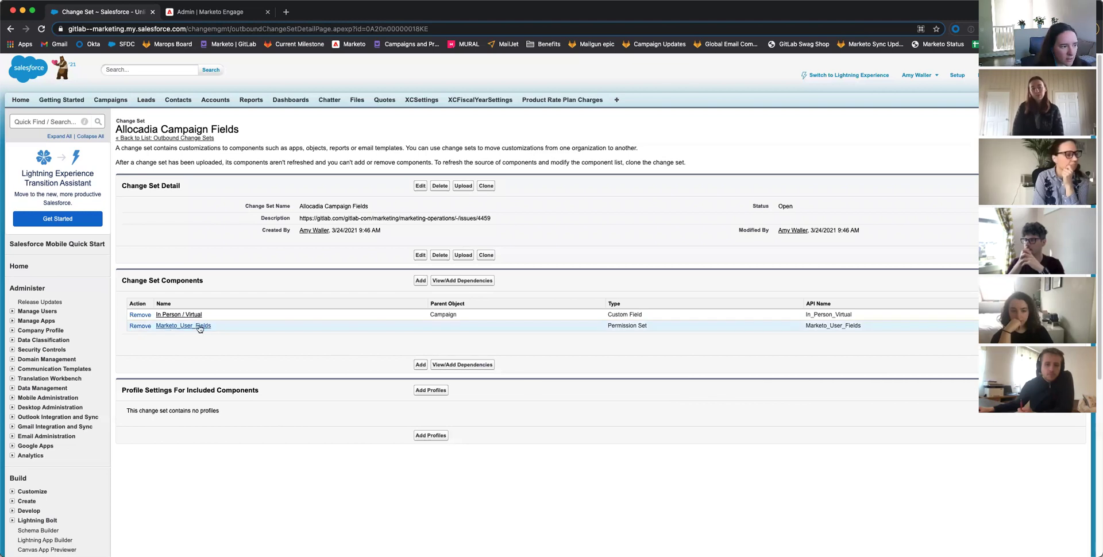
Step: Add the Campaign validation rules Is_Alliance_Partner_Checkbox_Checked and Is_Channel_Partner_Checkbox_Checked to the Allocadia Campaign Fields change set
left_click(420, 280)
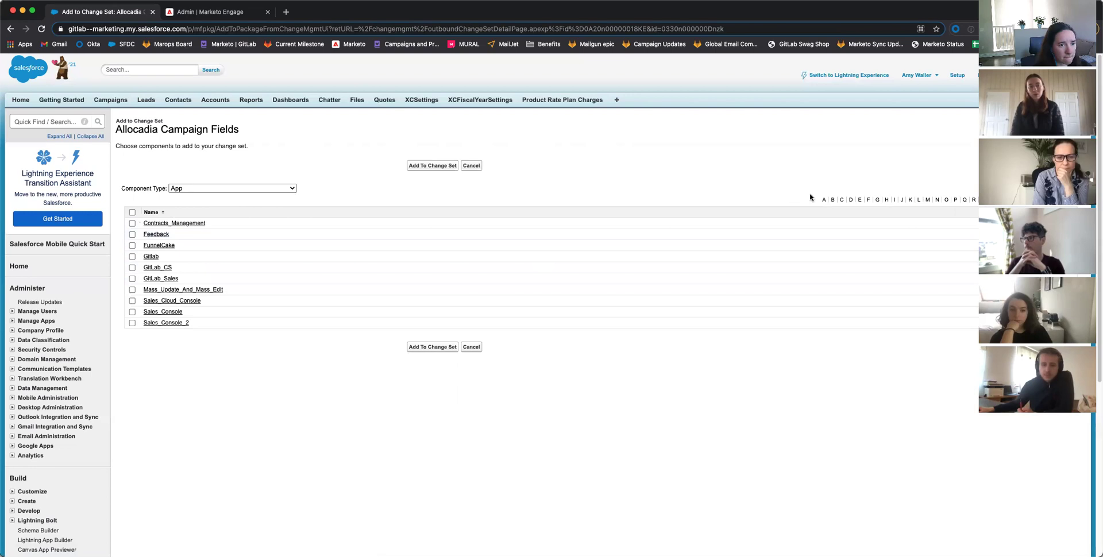
left_click(210, 191)
scroll(243, 345, "down", 15)
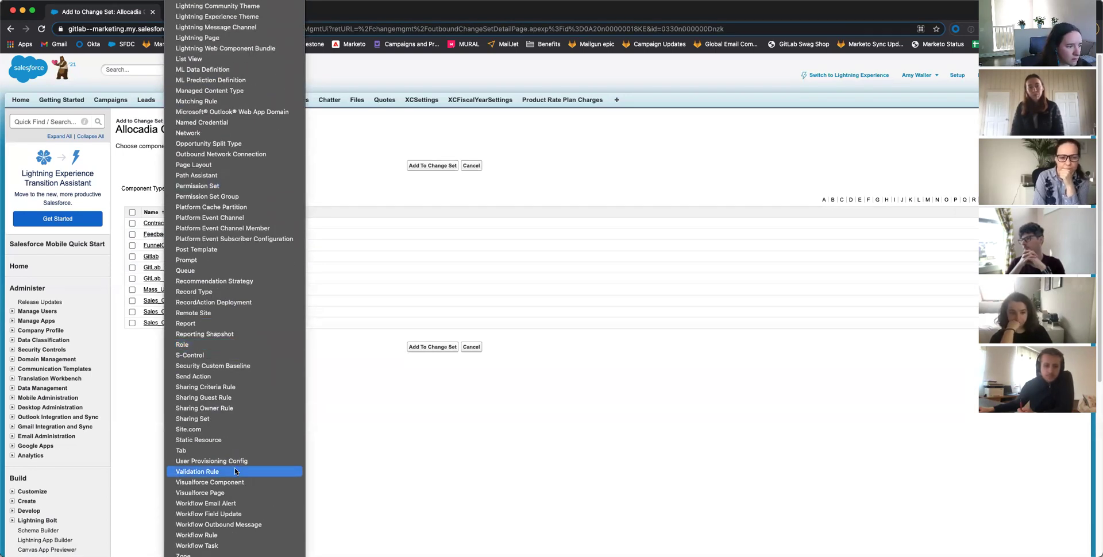
left_click(235, 472)
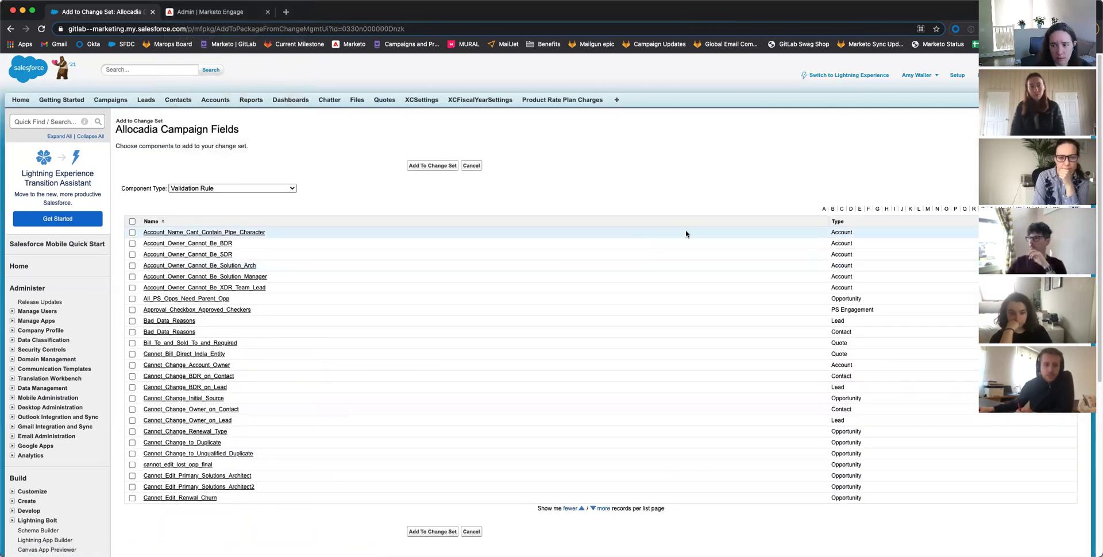
left_click(842, 209)
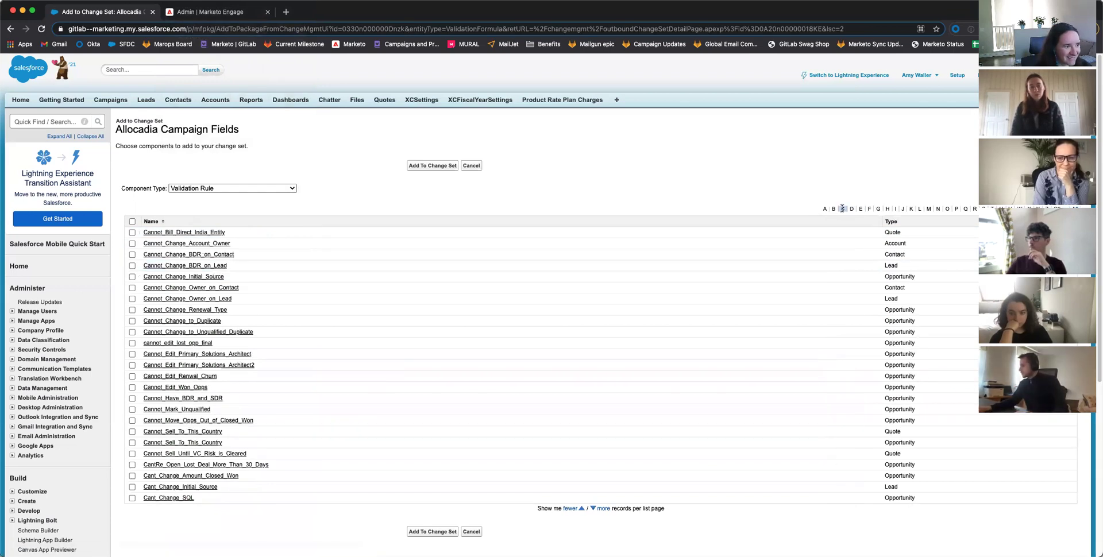
left_click(1011, 209)
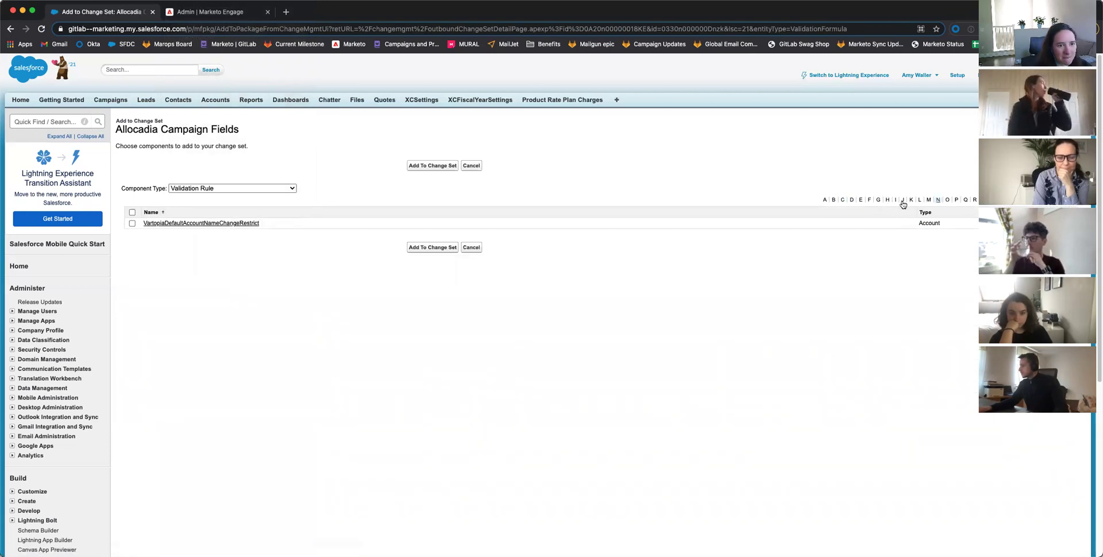
left_click(842, 199)
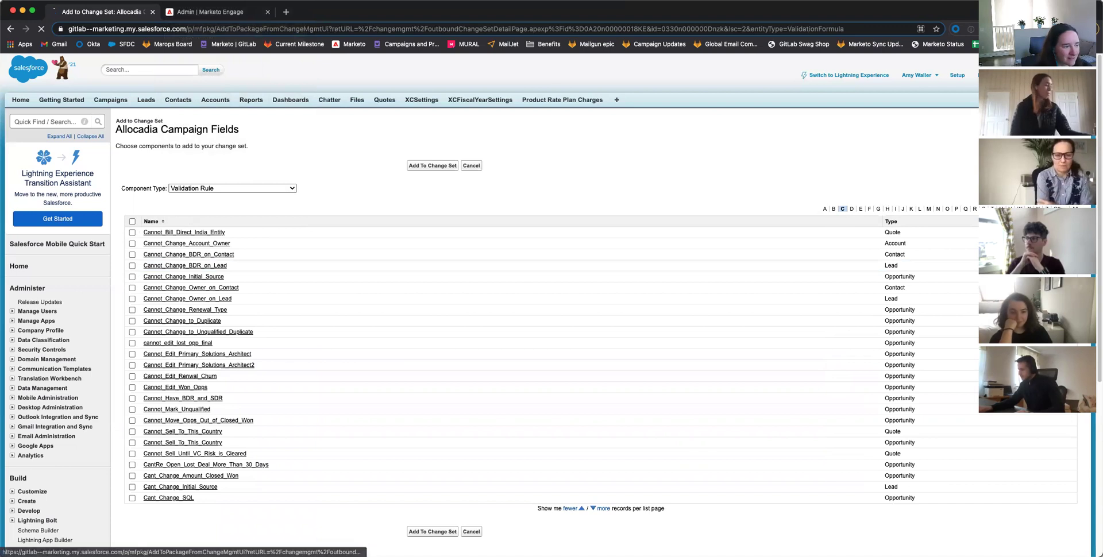
left_click(1060, 198)
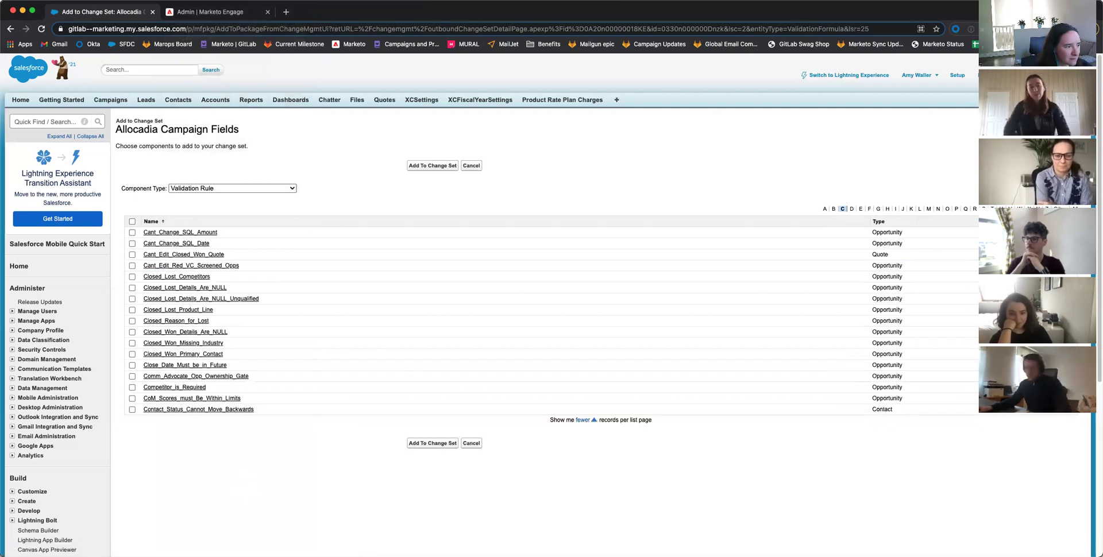
left_click(825, 210)
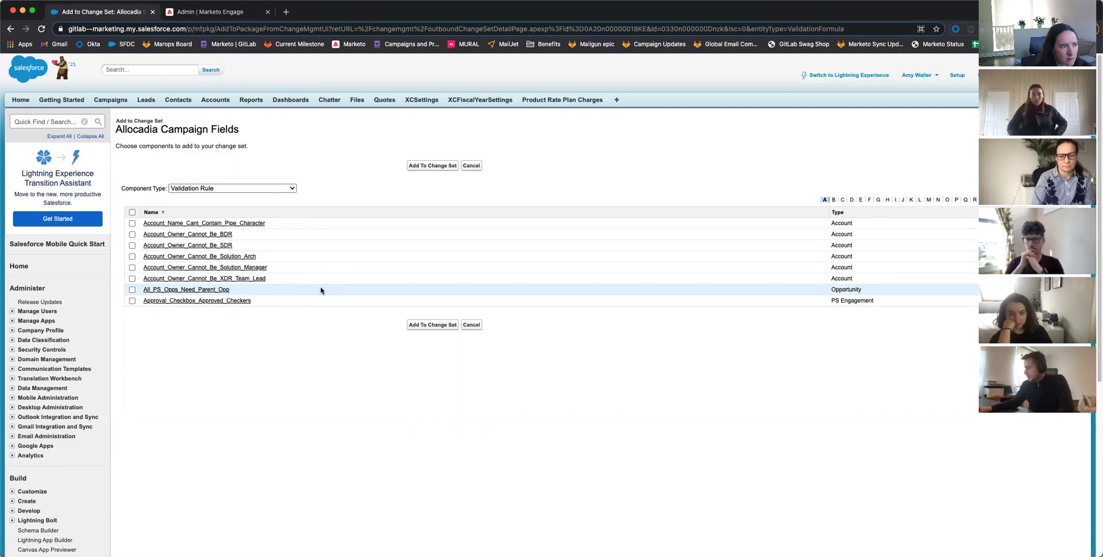
left_click(894, 200)
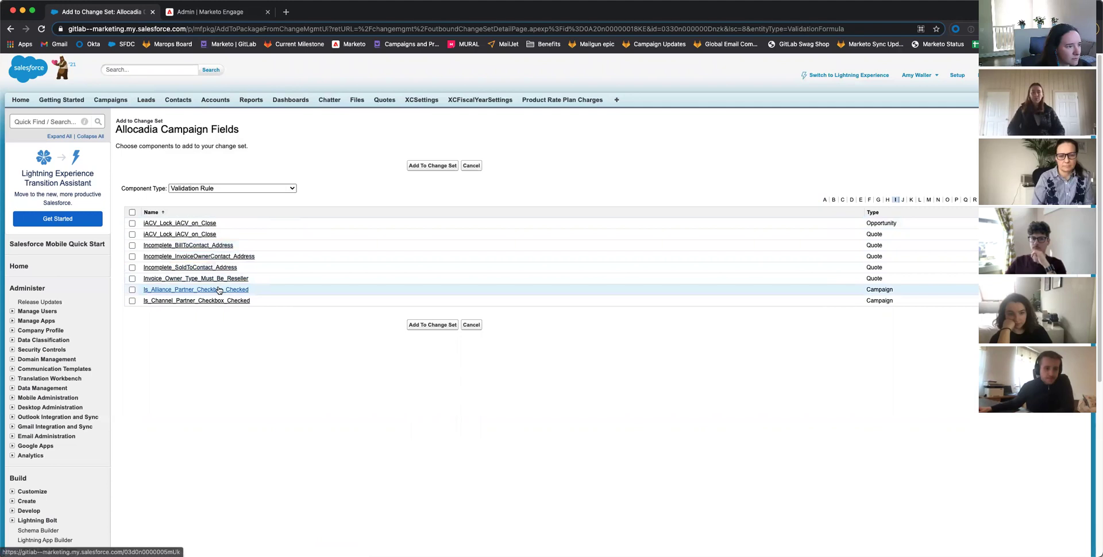
left_click(132, 290)
left_click(132, 300)
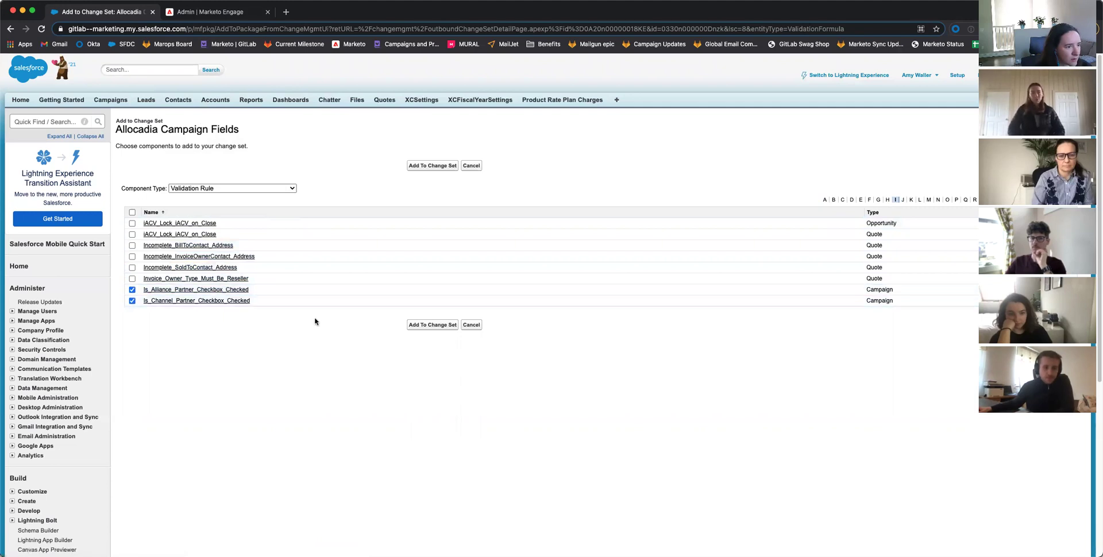
left_click(425, 325)
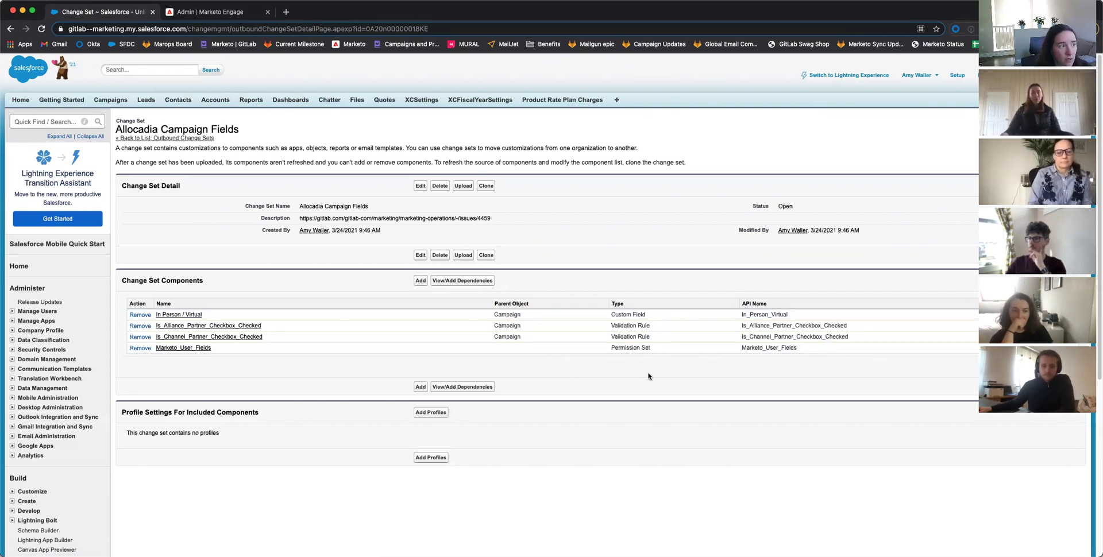
Step: Select the change set's full page address and switch to another application
left_click(425, 29)
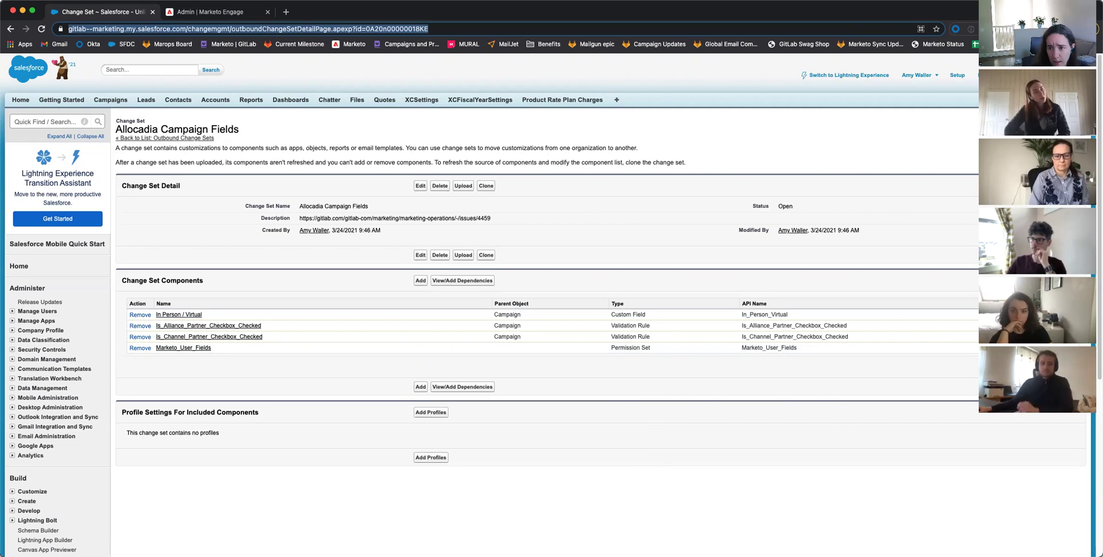
key("super+Tab")
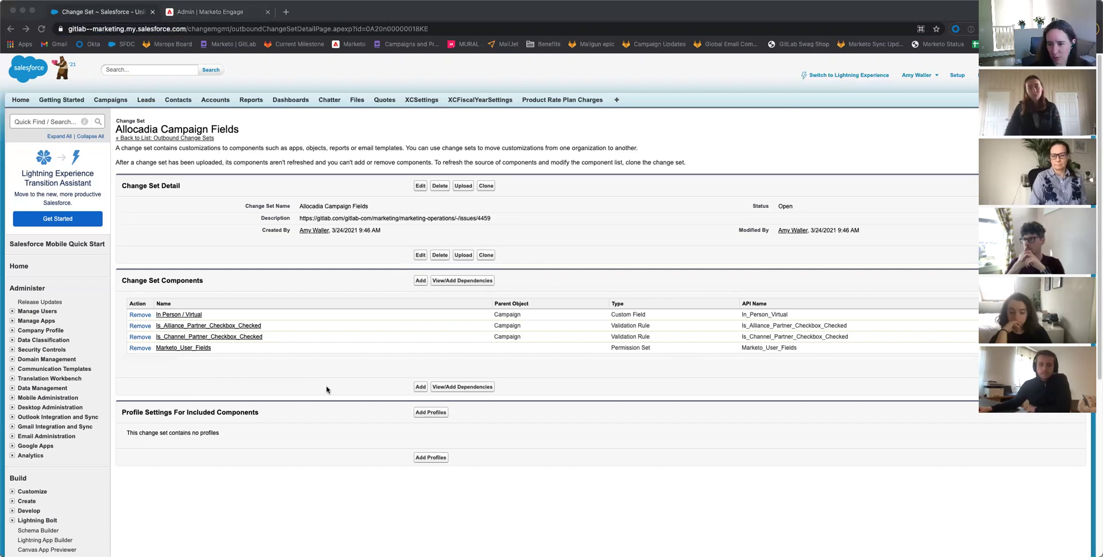
Step: Open the Is_Alliance_Partner_Checkbox_Checked validation rule from the change set and review its error condition formula
left_click(232, 326)
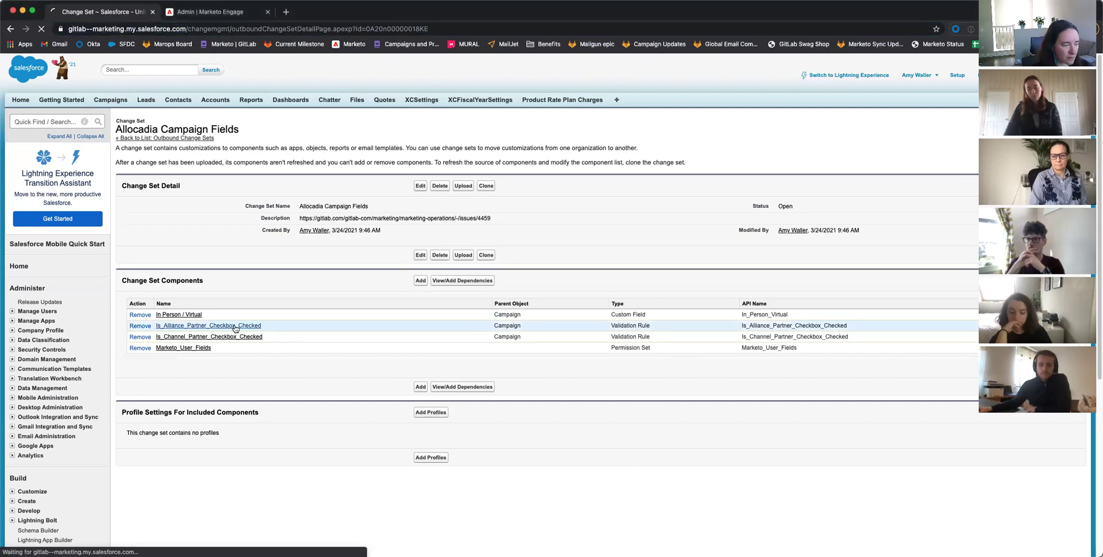
left_click_drag(185, 188, 305, 216)
left_click(230, 221)
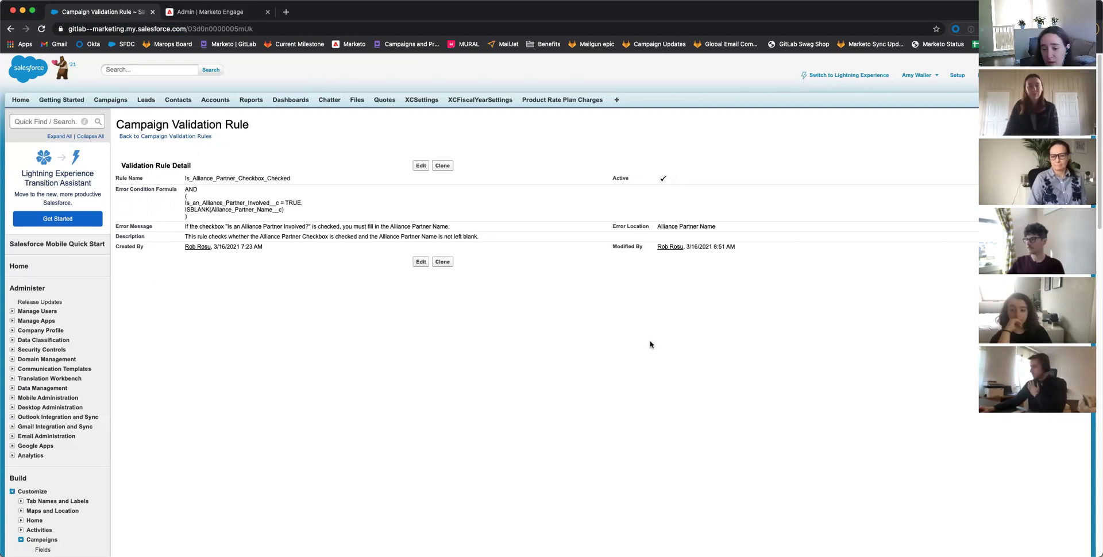
Step: Return to the outbound change sets and open Marketo Thread ID to review its upload history and components
scroll(143, 345, "down", 5)
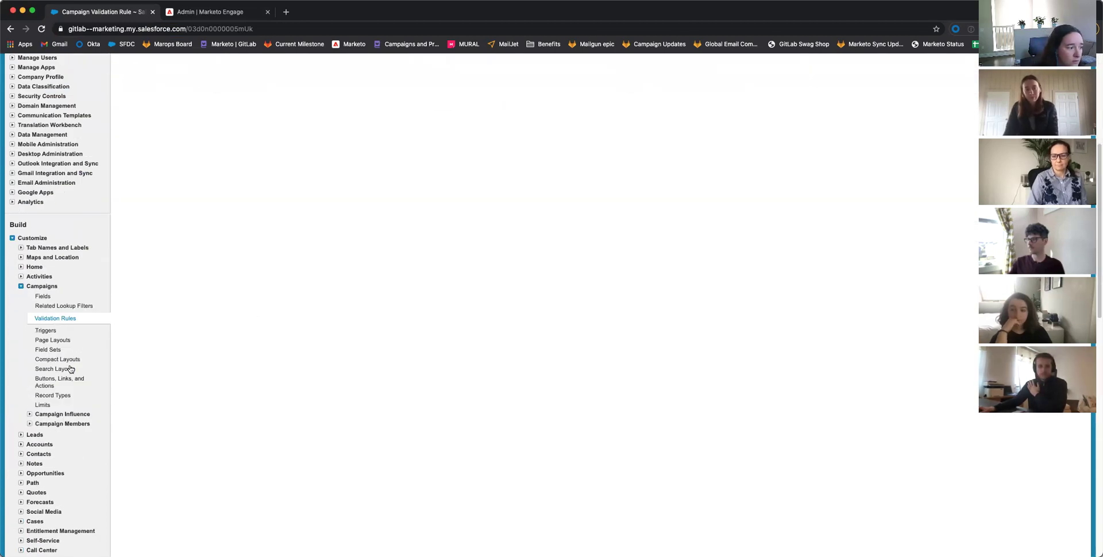
scroll(41, 292, "down", 12)
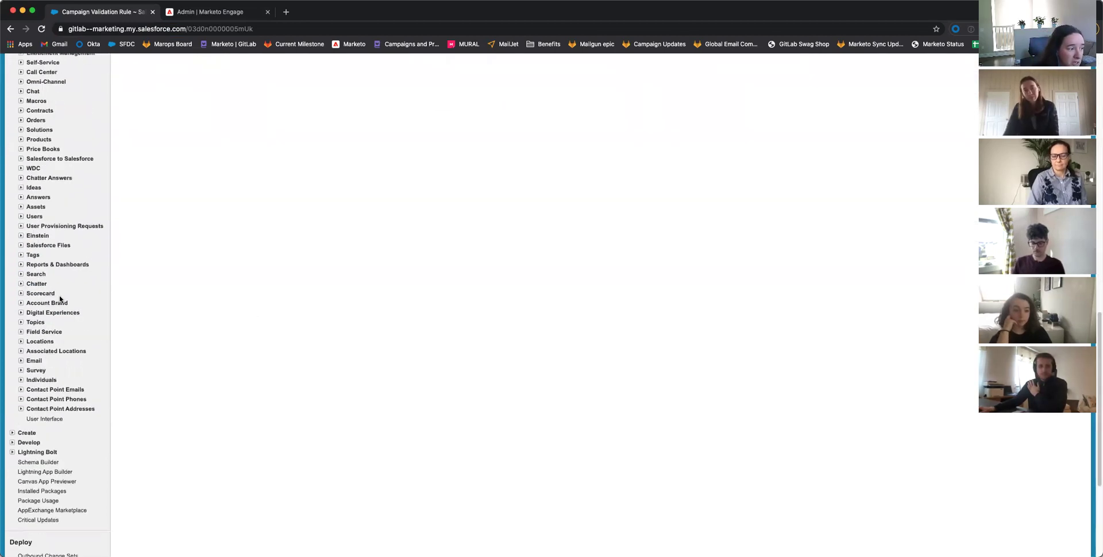
left_click(48, 434)
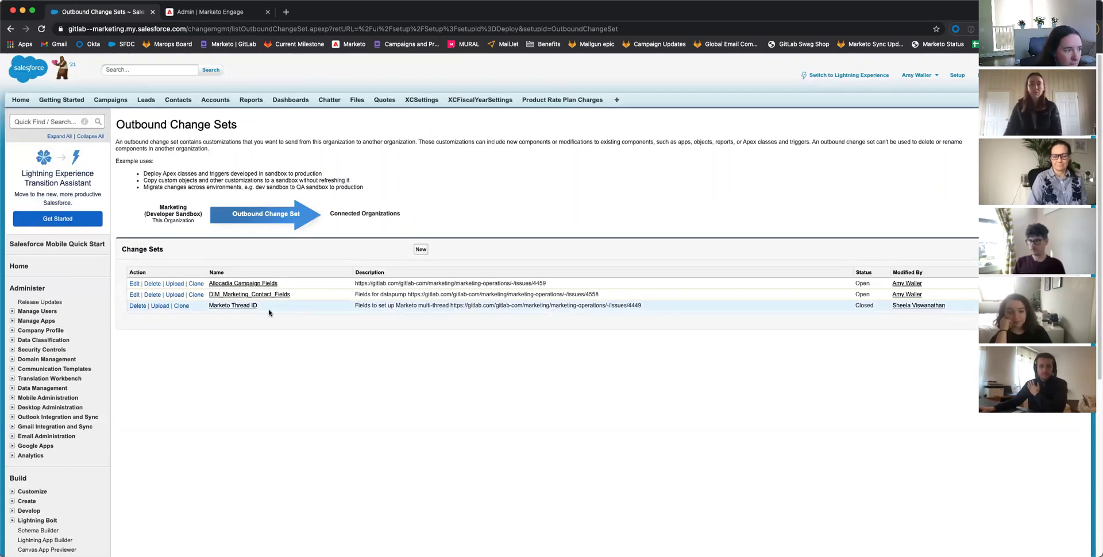
left_click(224, 306)
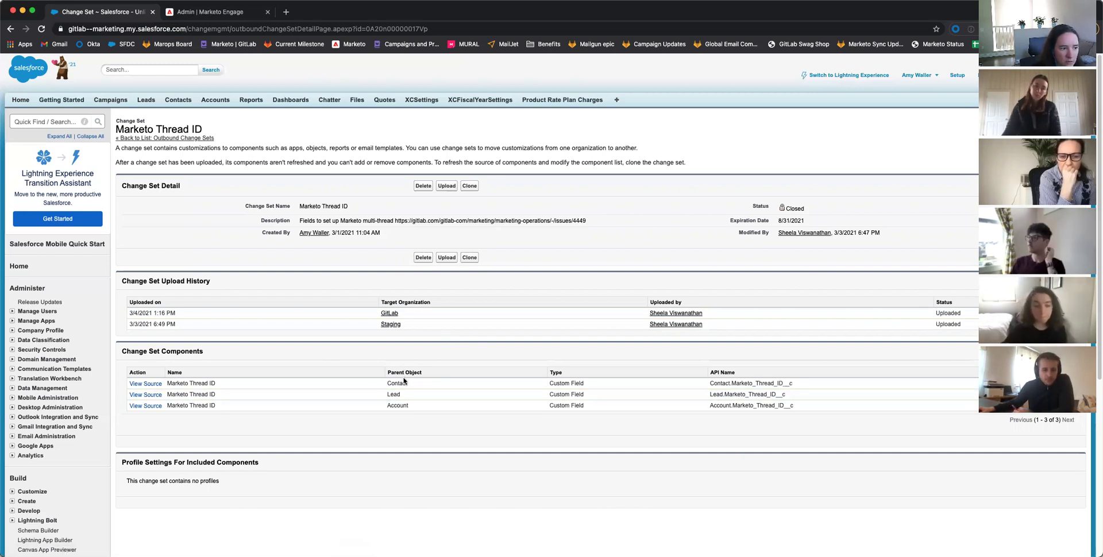
left_click_drag(217, 383, 183, 383)
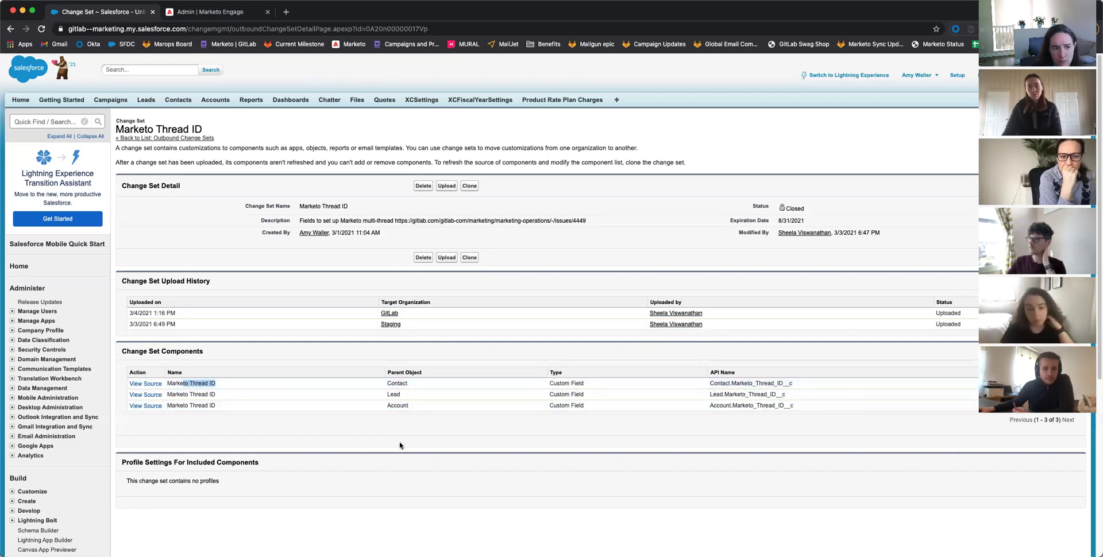
scroll(402, 445, "down", 1)
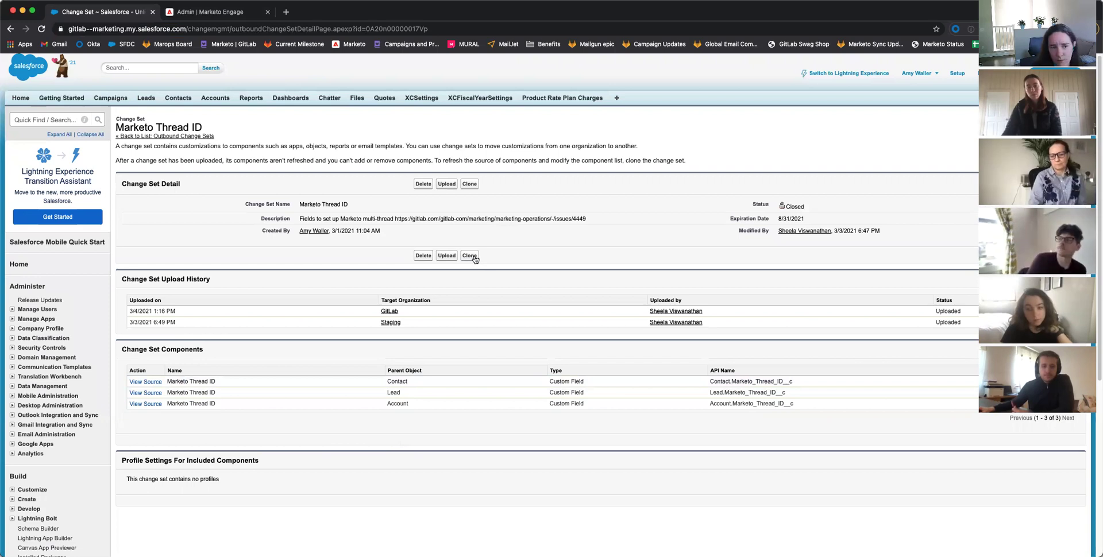
Step: Open the Inbound Change Sets page from the deployment setup
scroll(460, 315, "down", 5)
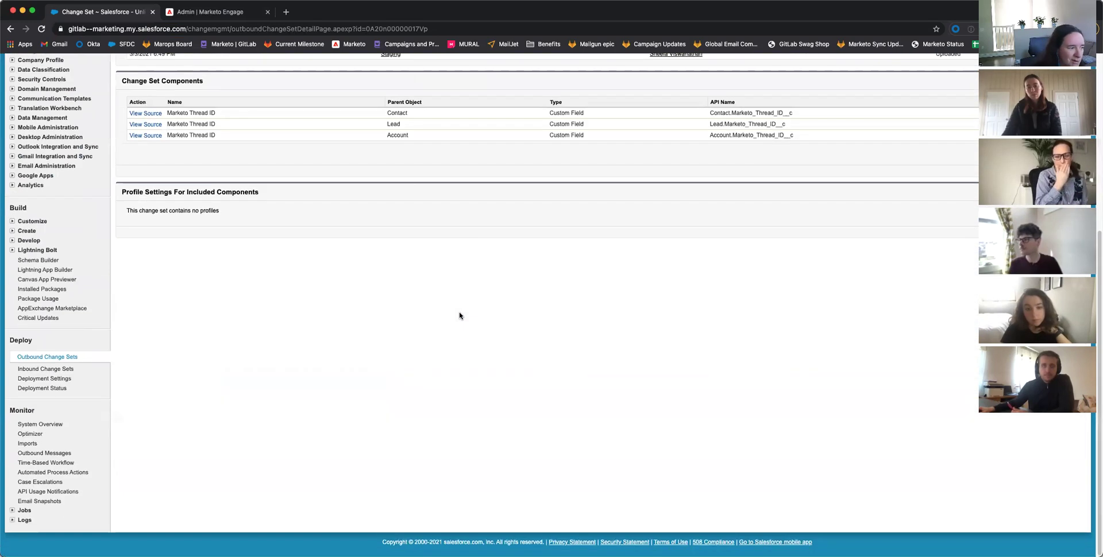
left_click(51, 370)
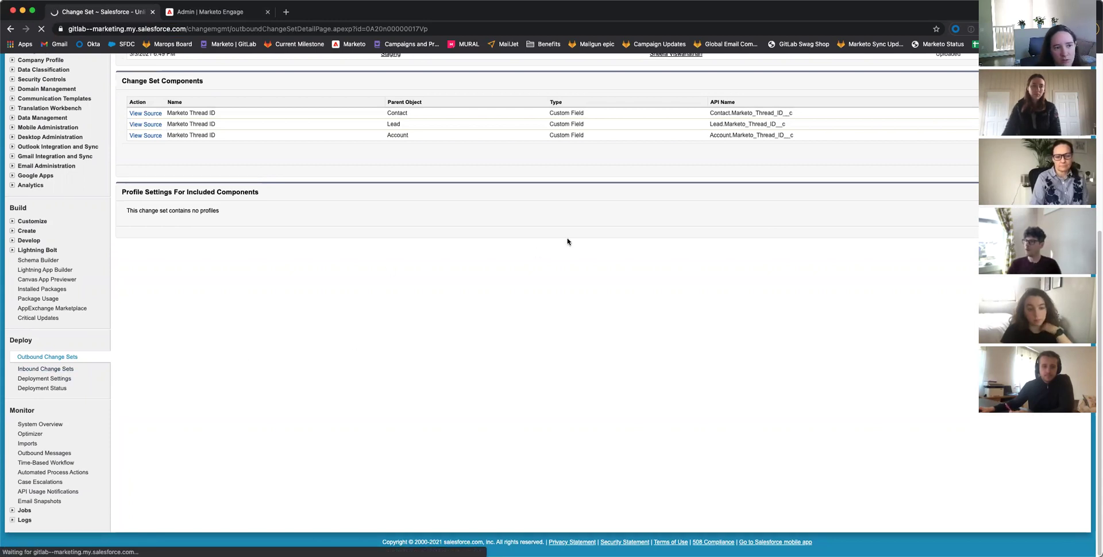
scroll(931, 259, "up", 5)
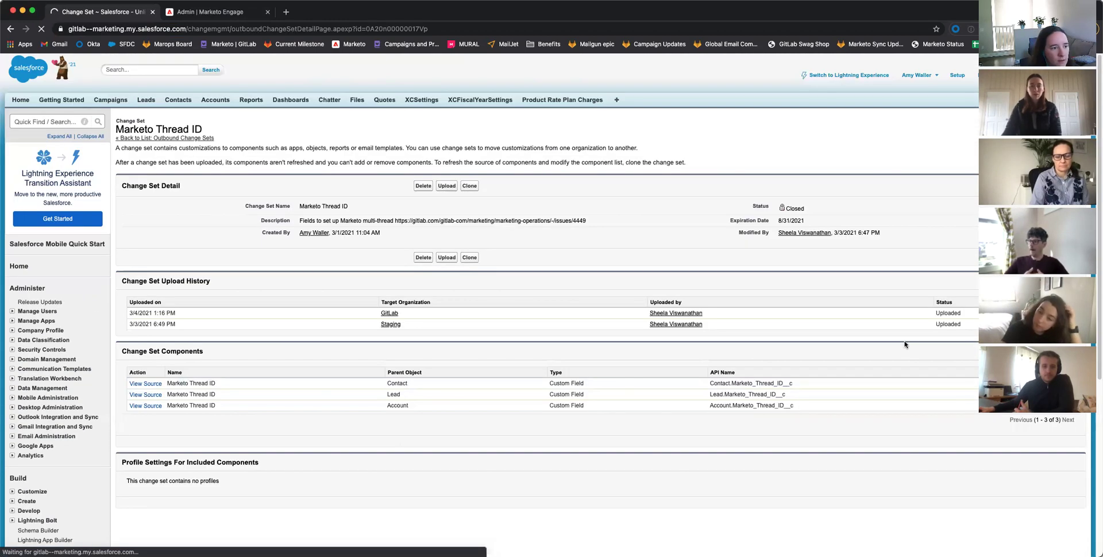